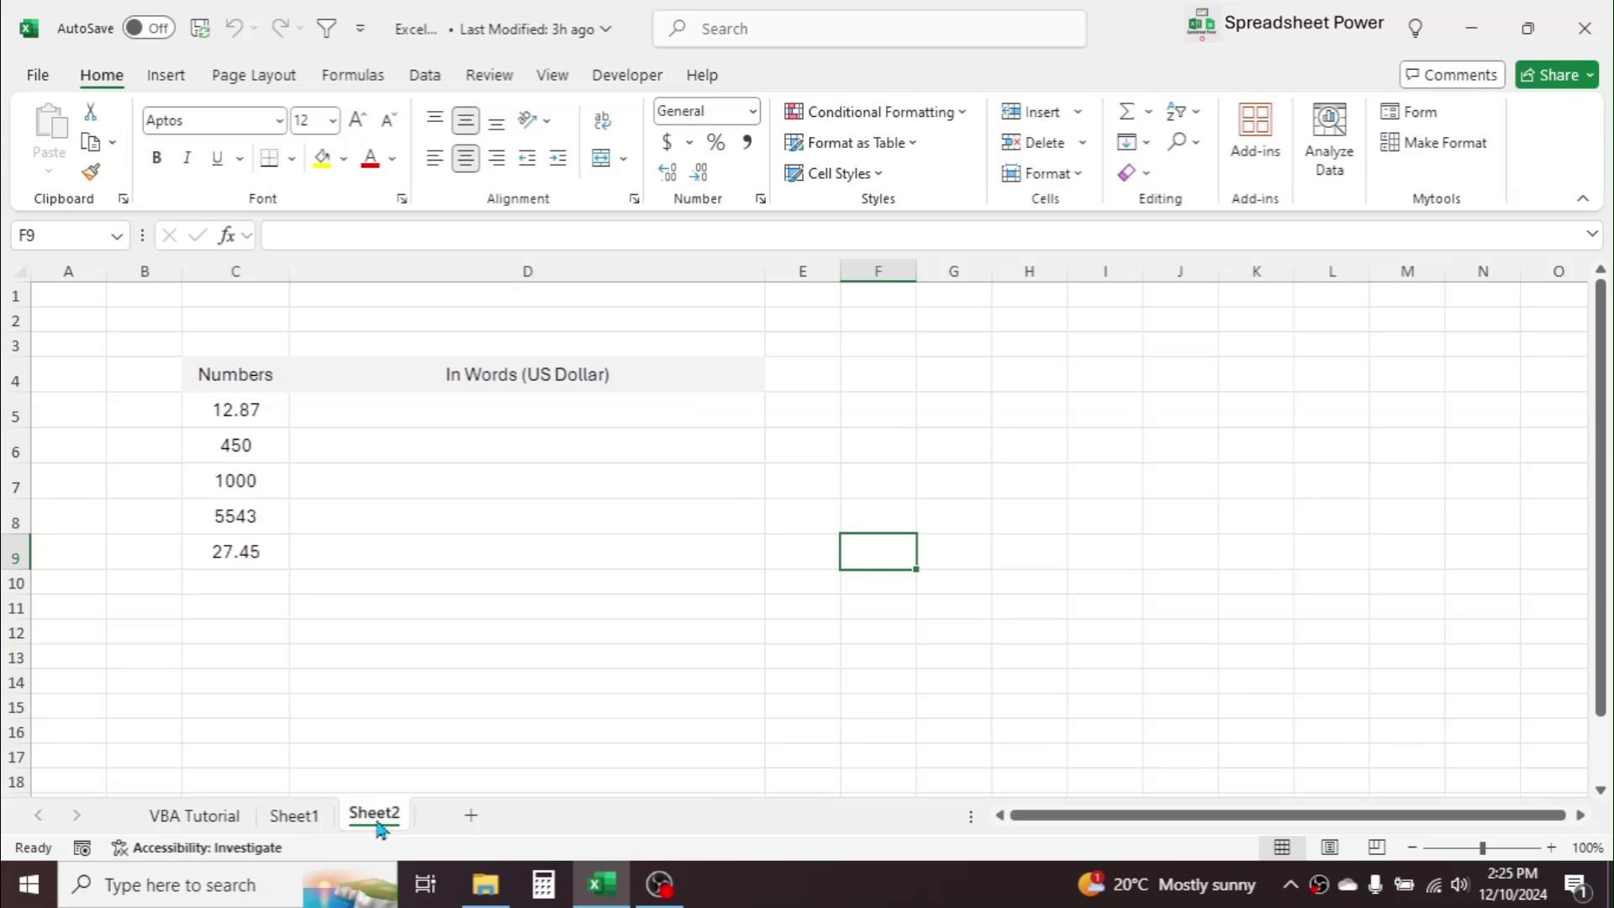
- Enter =SpellUSD(C5) in D5 so 12.87 reads Twelve US Dollar and Eighty Seven Cents
left_click(435, 532)
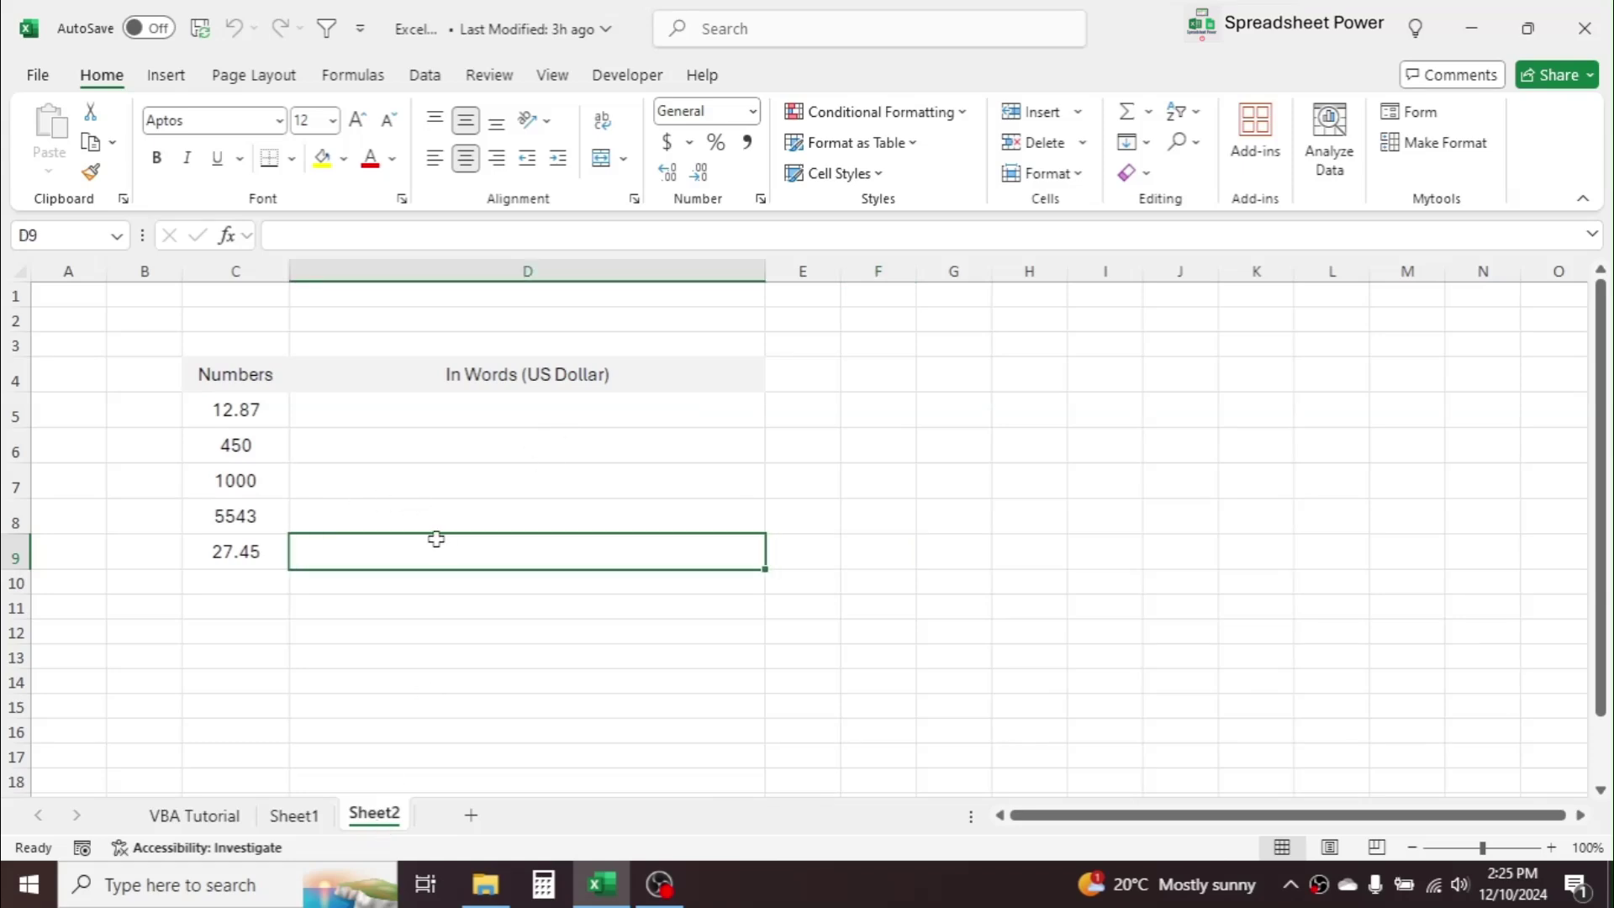
left_click(241, 422)
left_click_drag(242, 428, 230, 548)
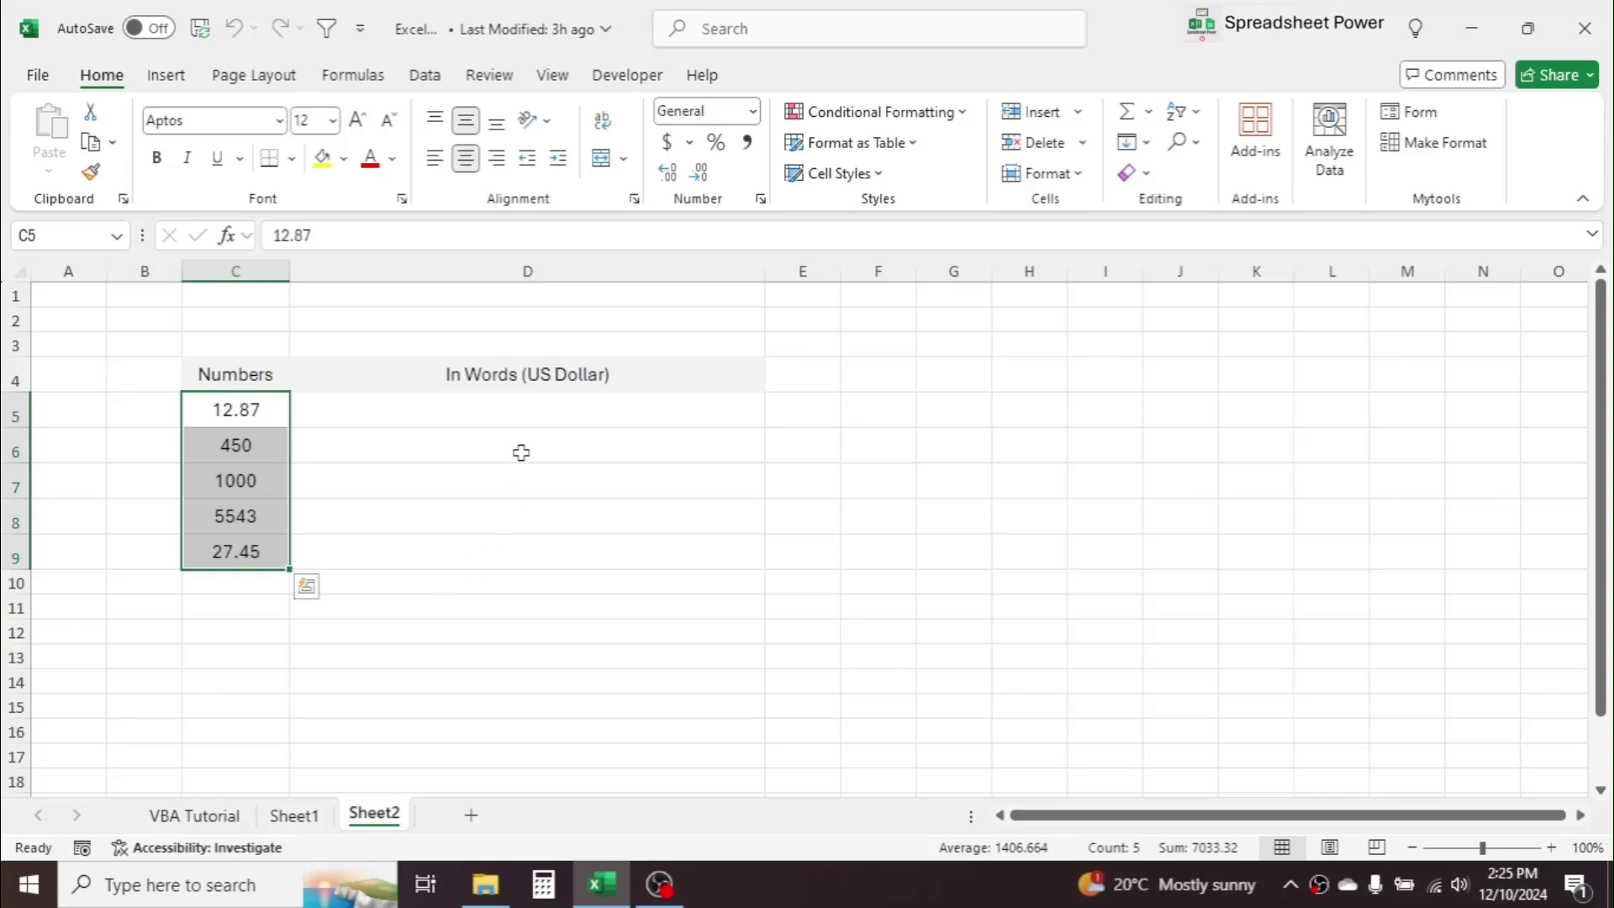
left_click(535, 407)
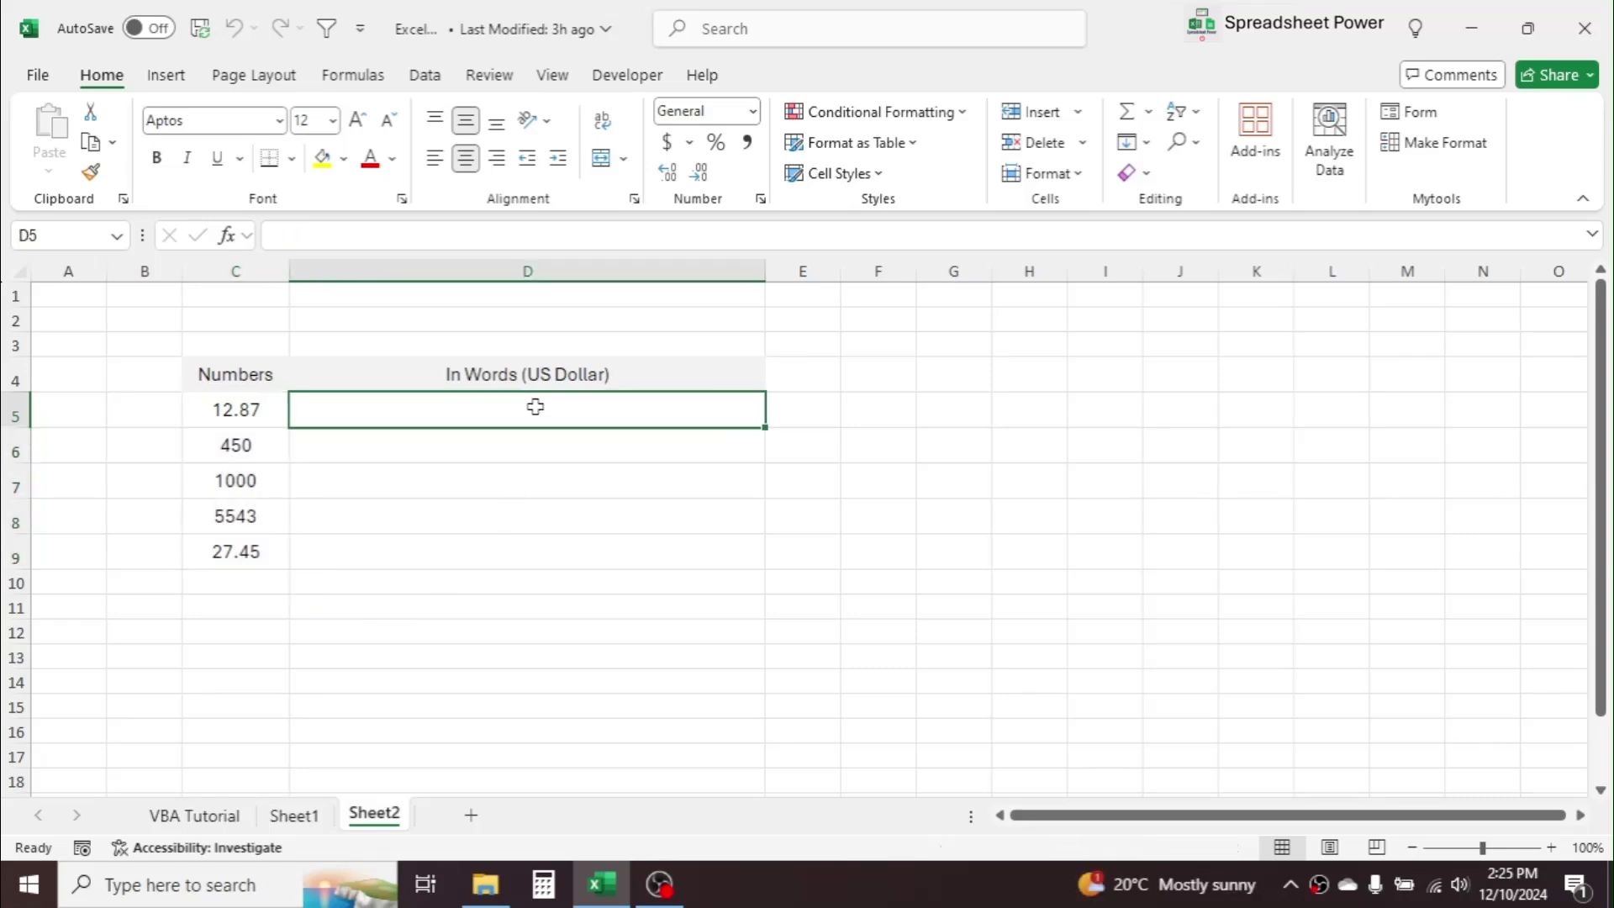
left_click(217, 412)
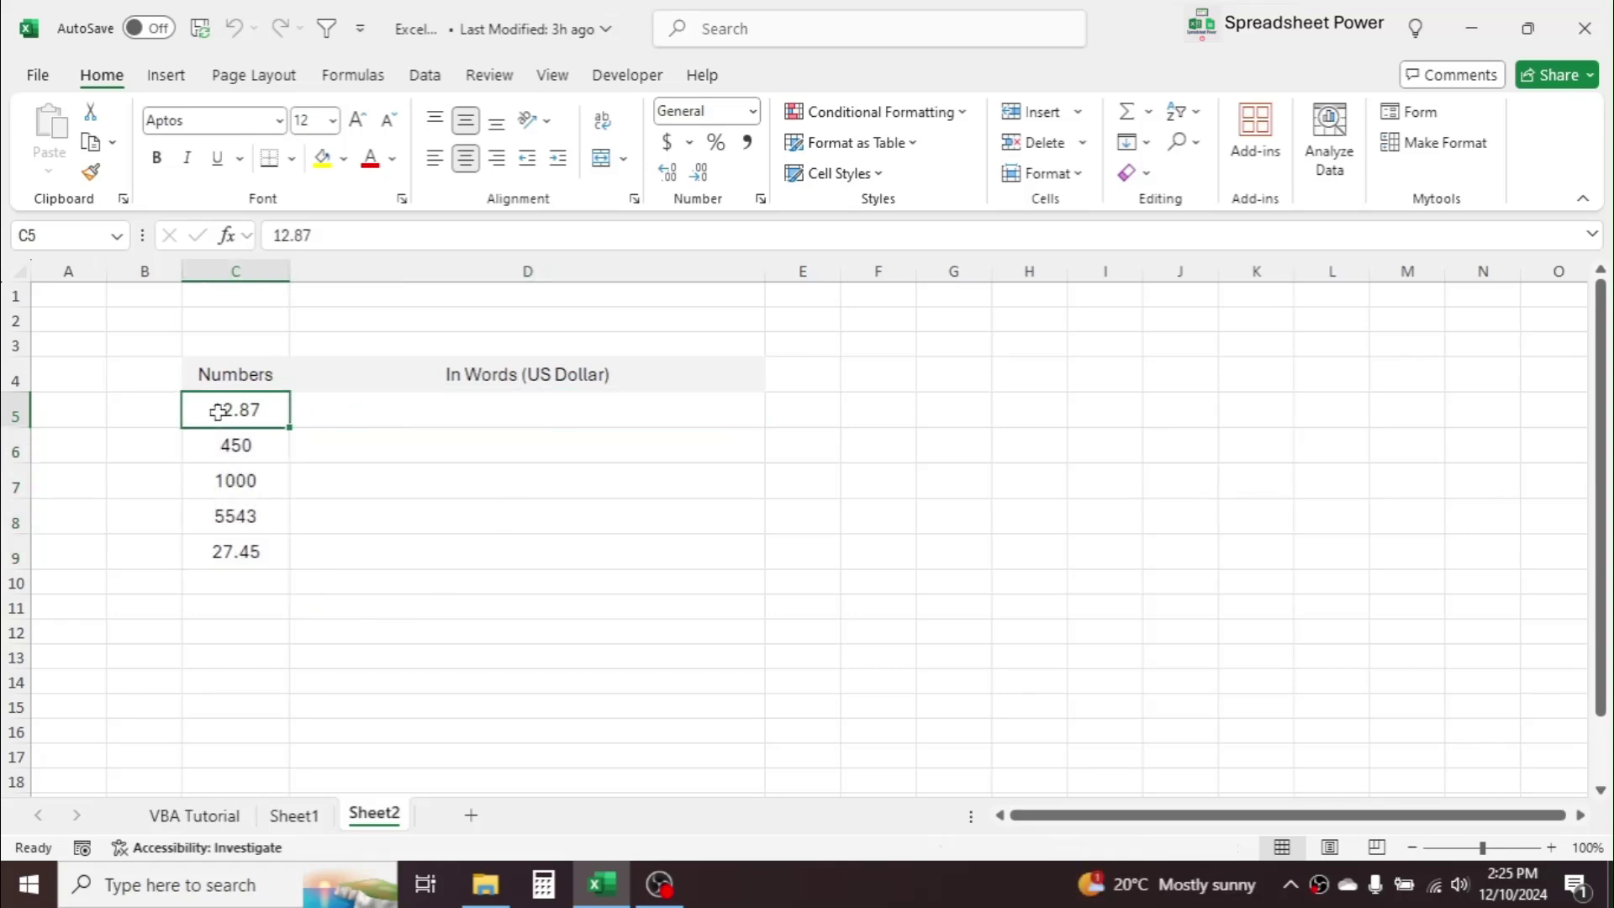
left_click(489, 407)
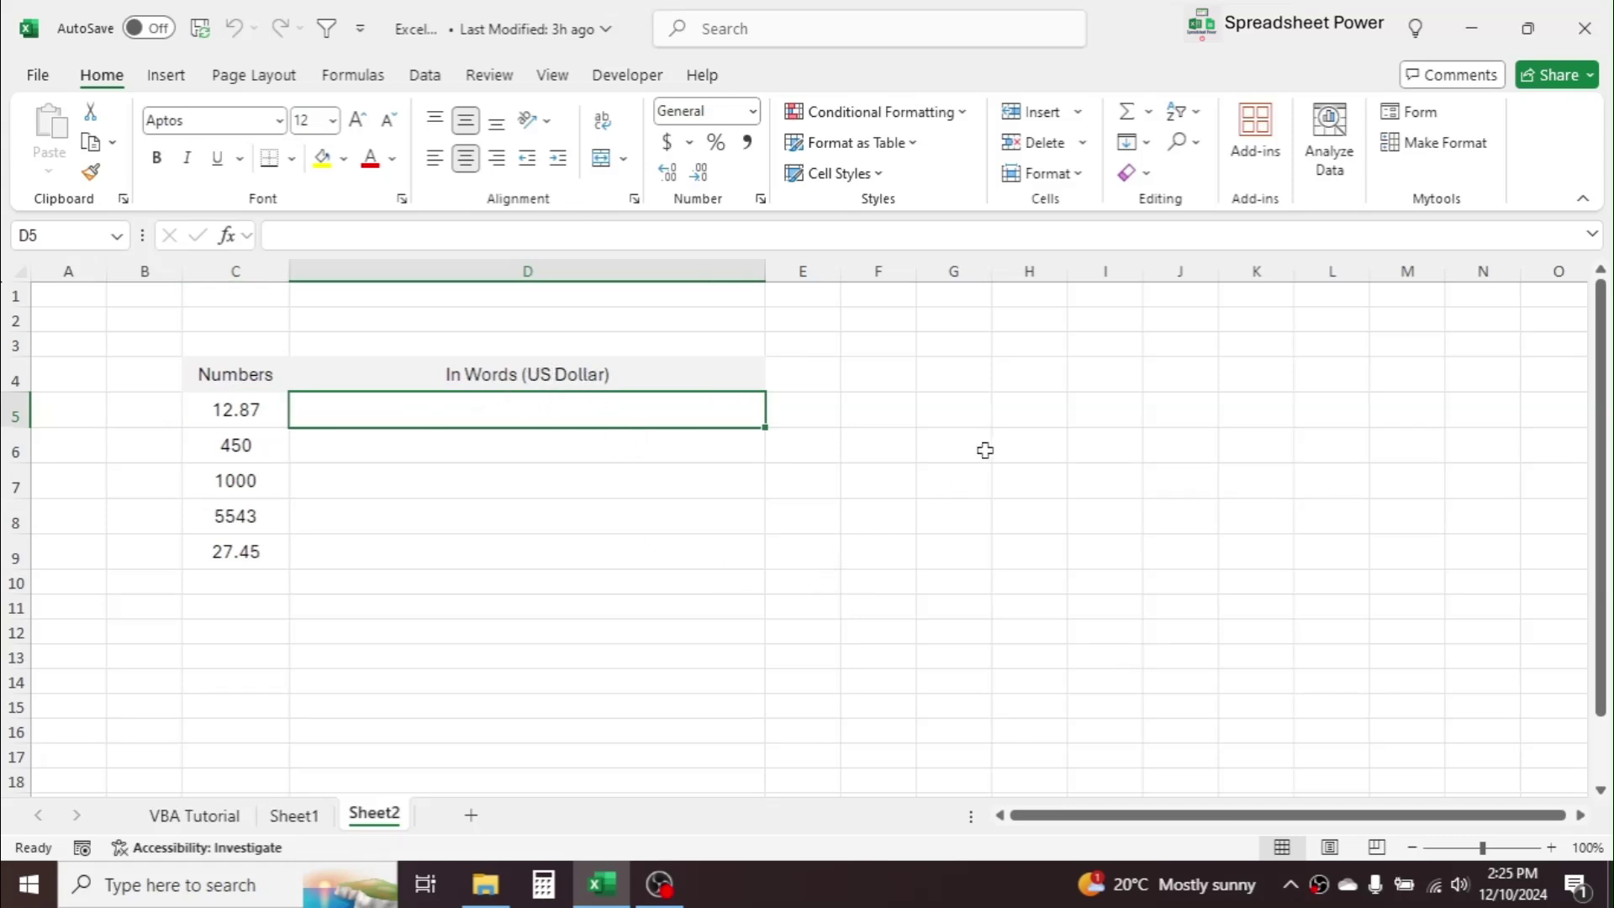
type("=Spell")
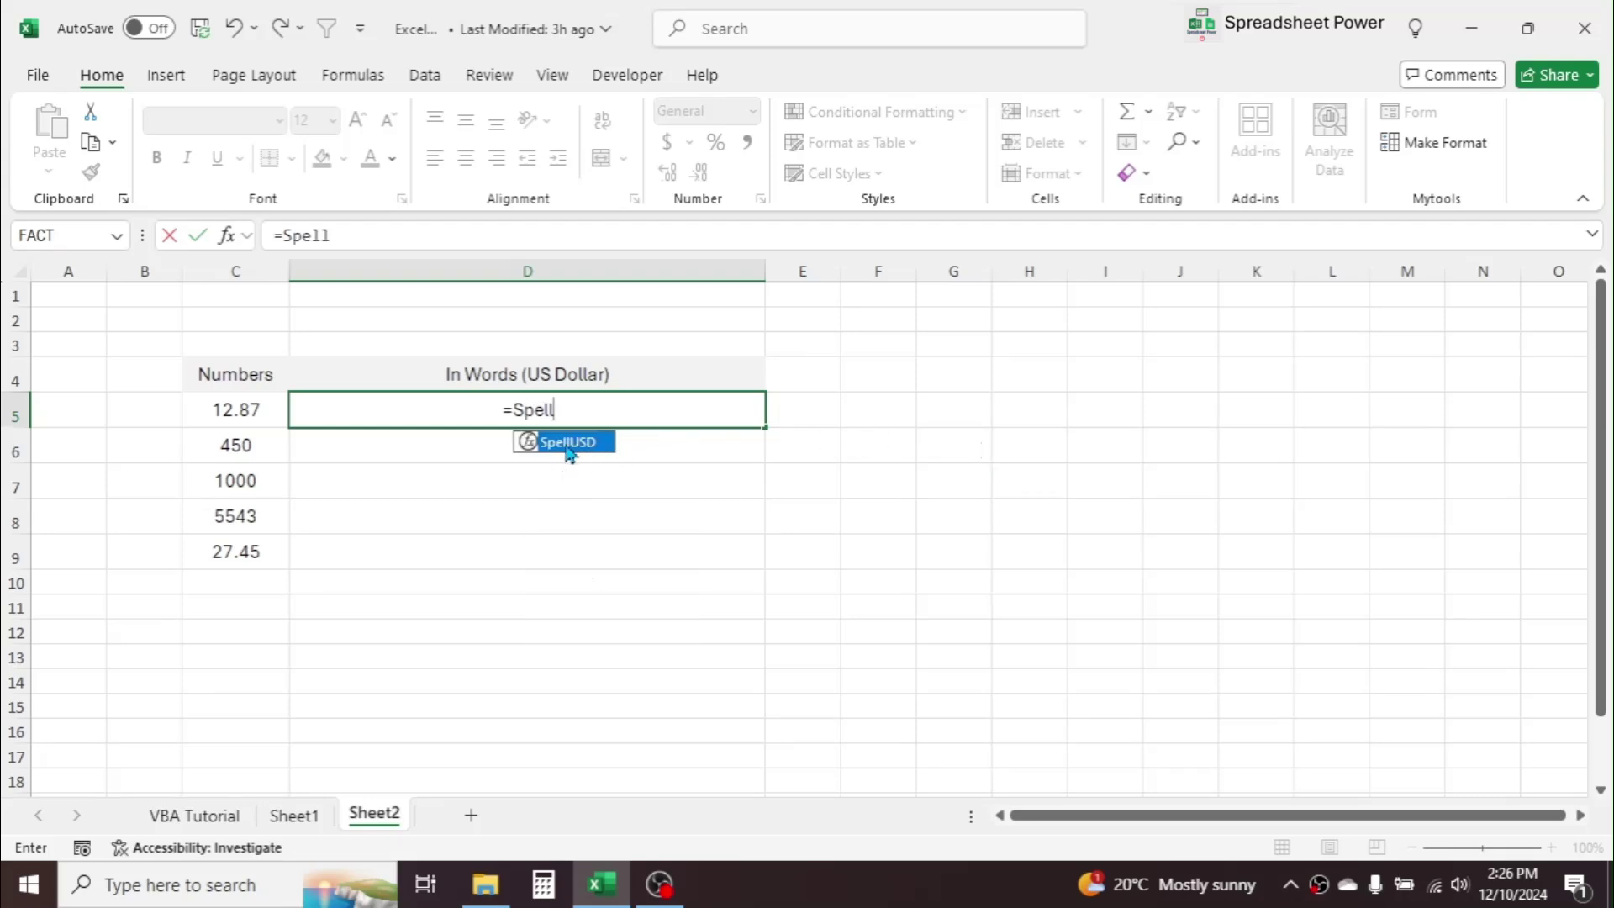
double_click(568, 449)
left_click(234, 409)
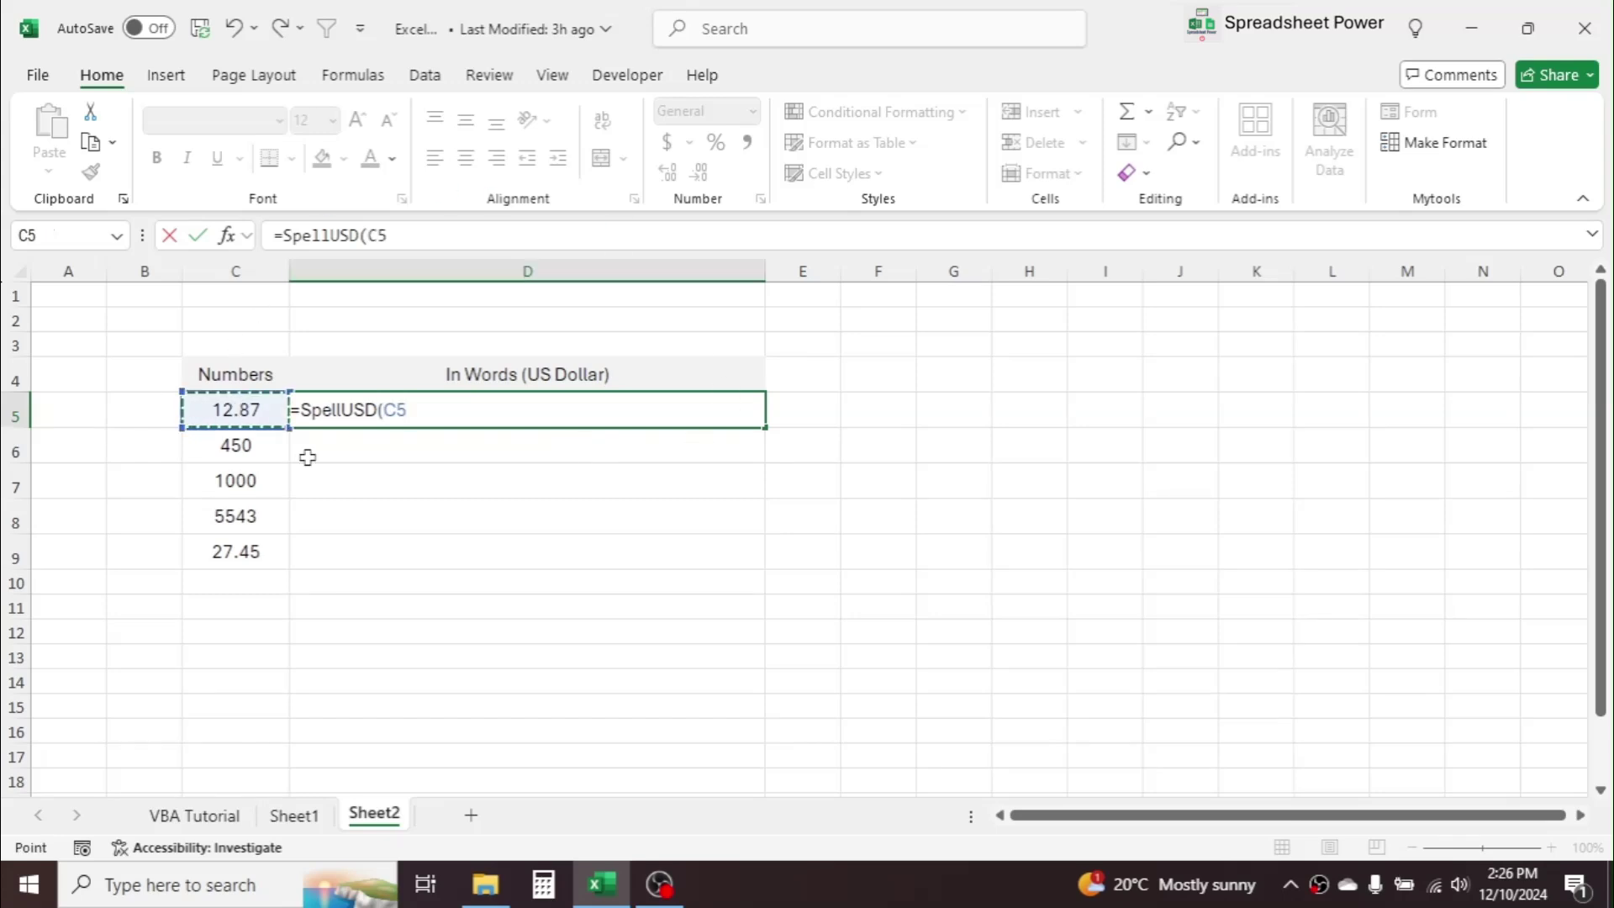
type(")")
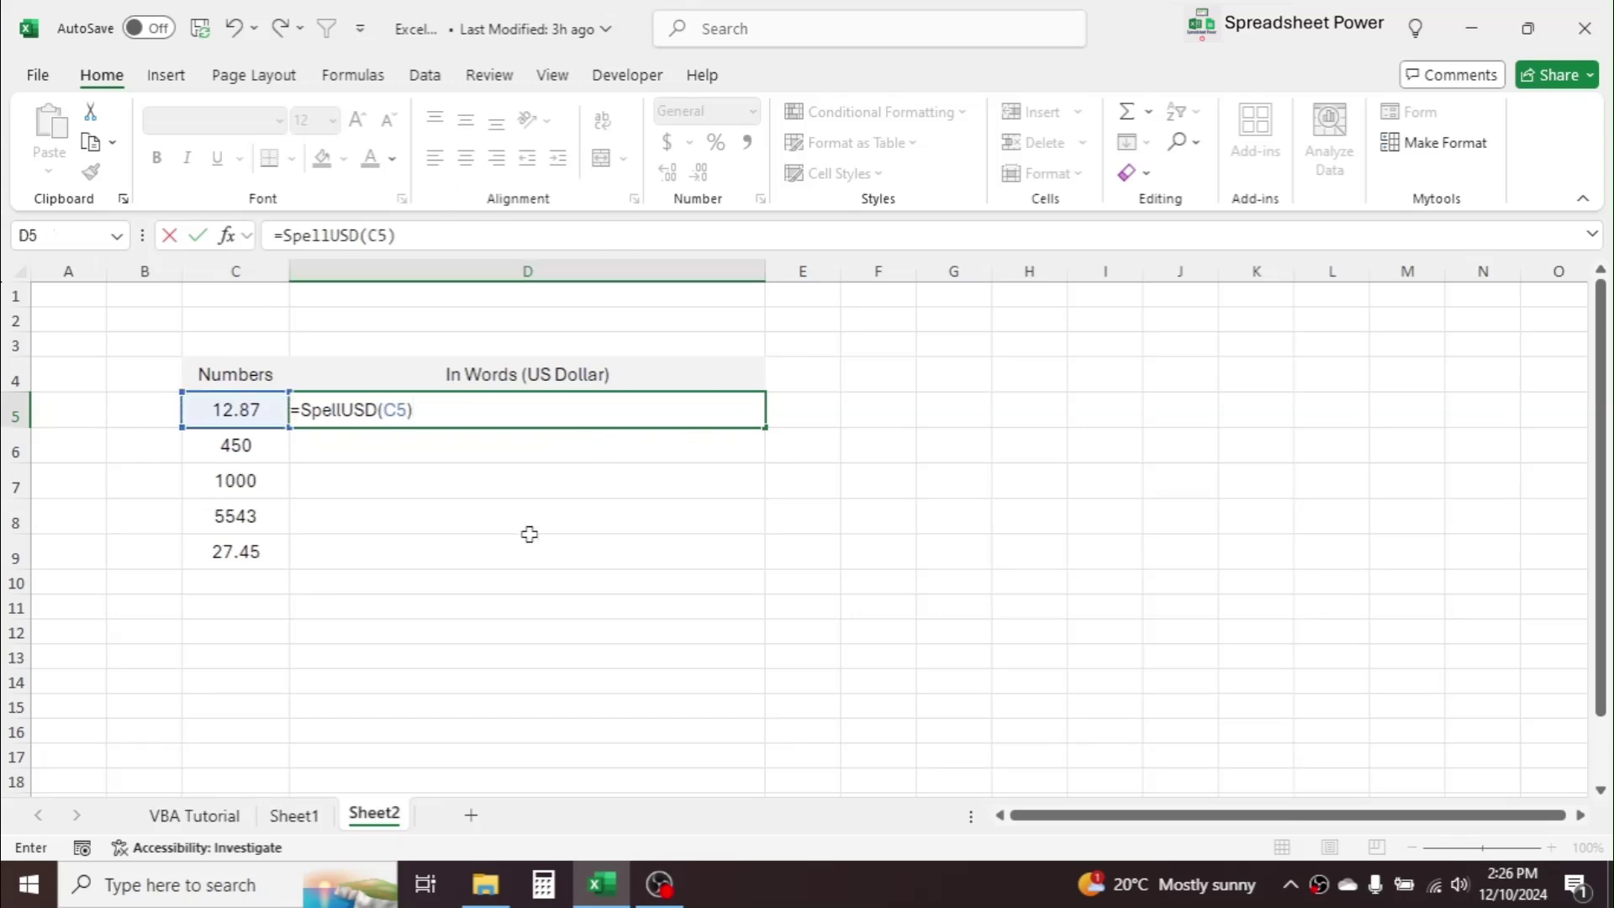
key("Return")
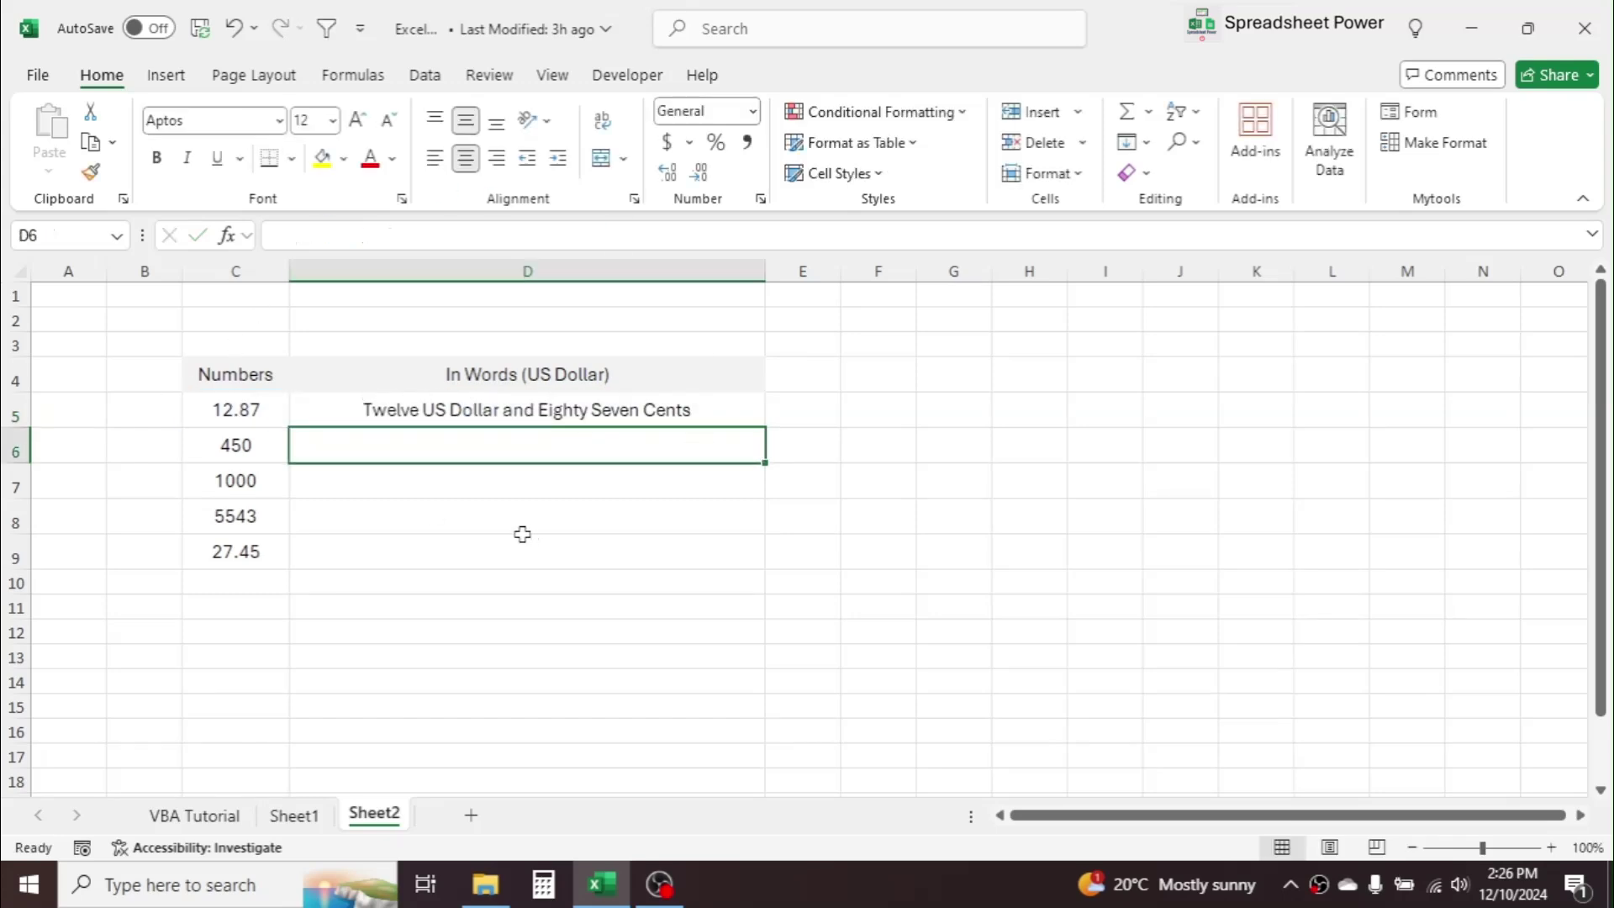
- Fill the SpellUSD formula from D5 down to D9 and check the results
left_click(564, 407)
left_click(245, 409)
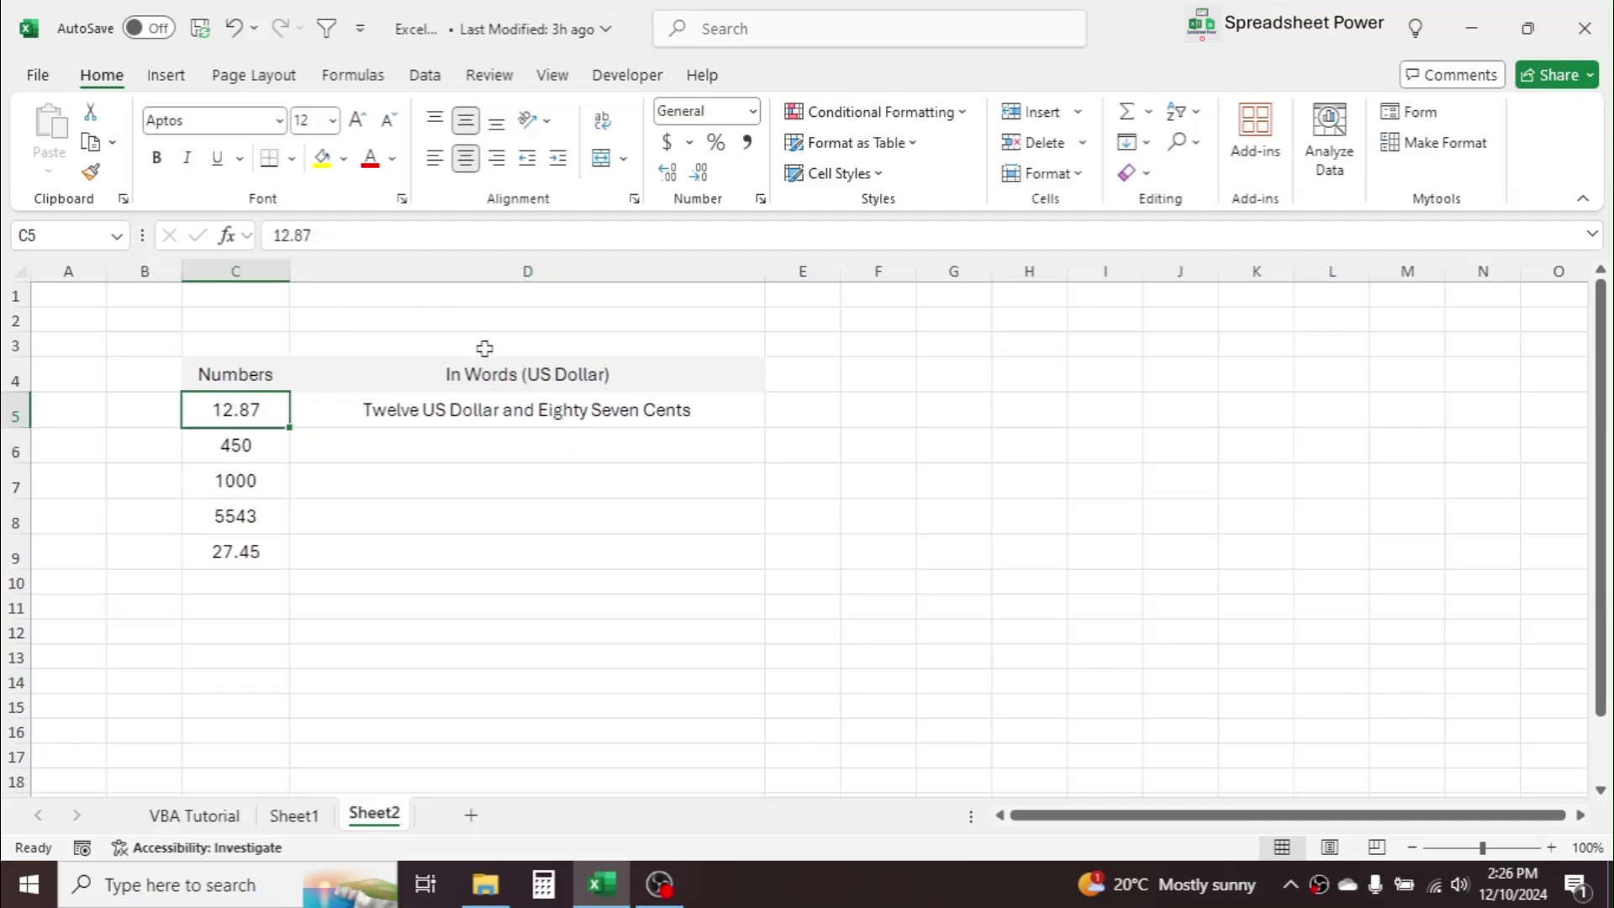
left_click(710, 410)
left_click_drag(765, 428, 748, 566)
left_click(576, 468)
left_click(574, 416)
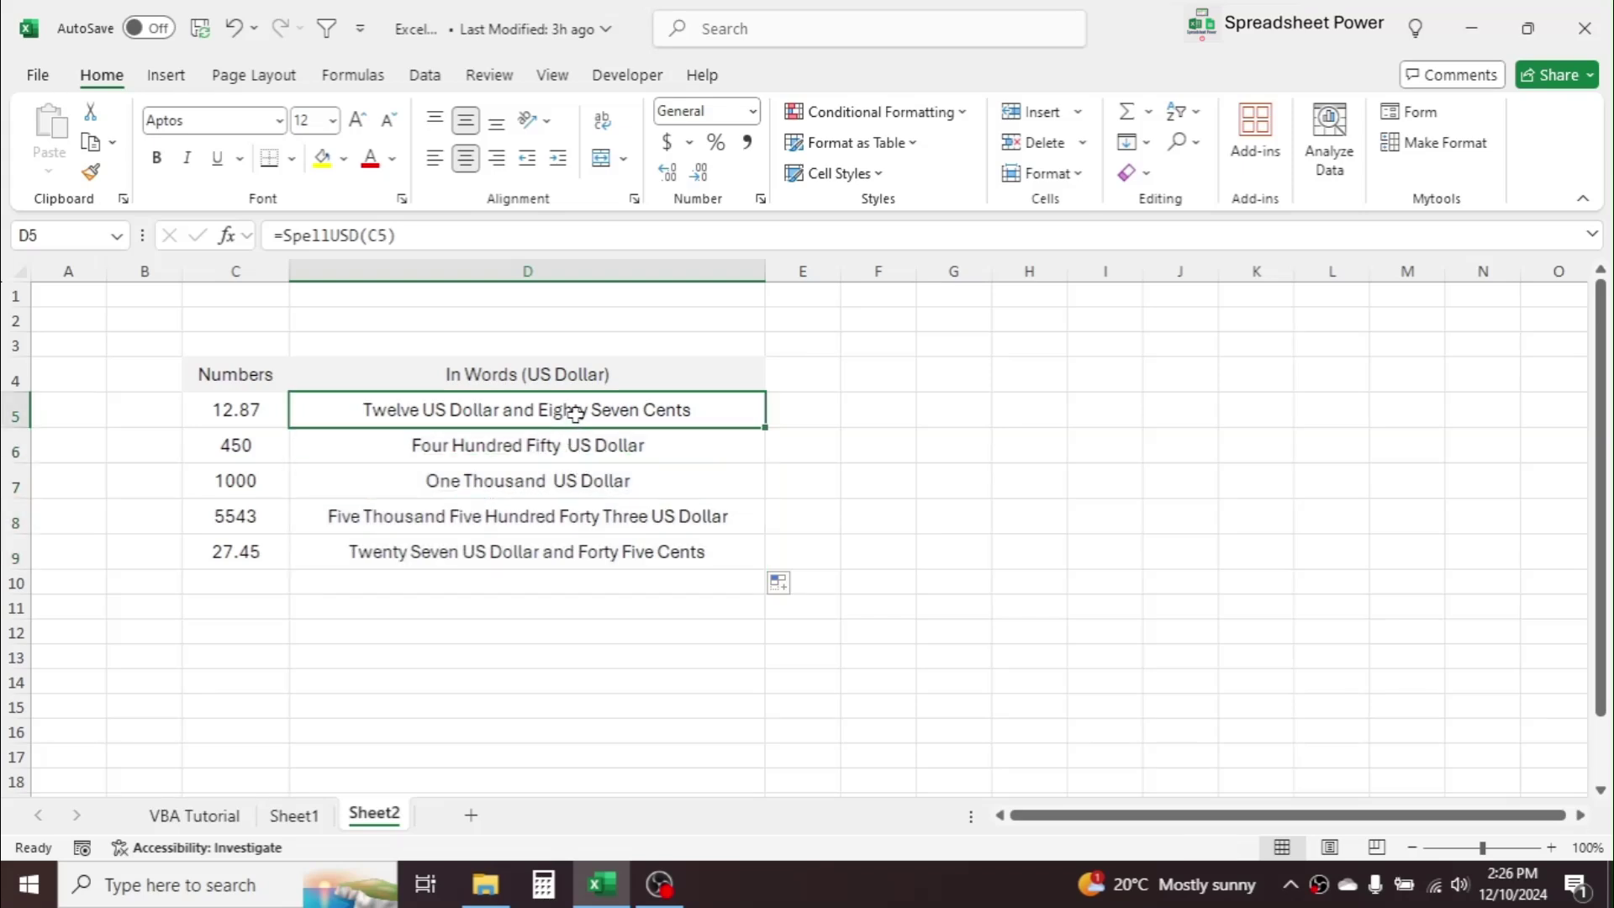
- Open the IM Template-FF (Blank) workbook from the VBA examples folder with content enabled
left_click(1481, 32)
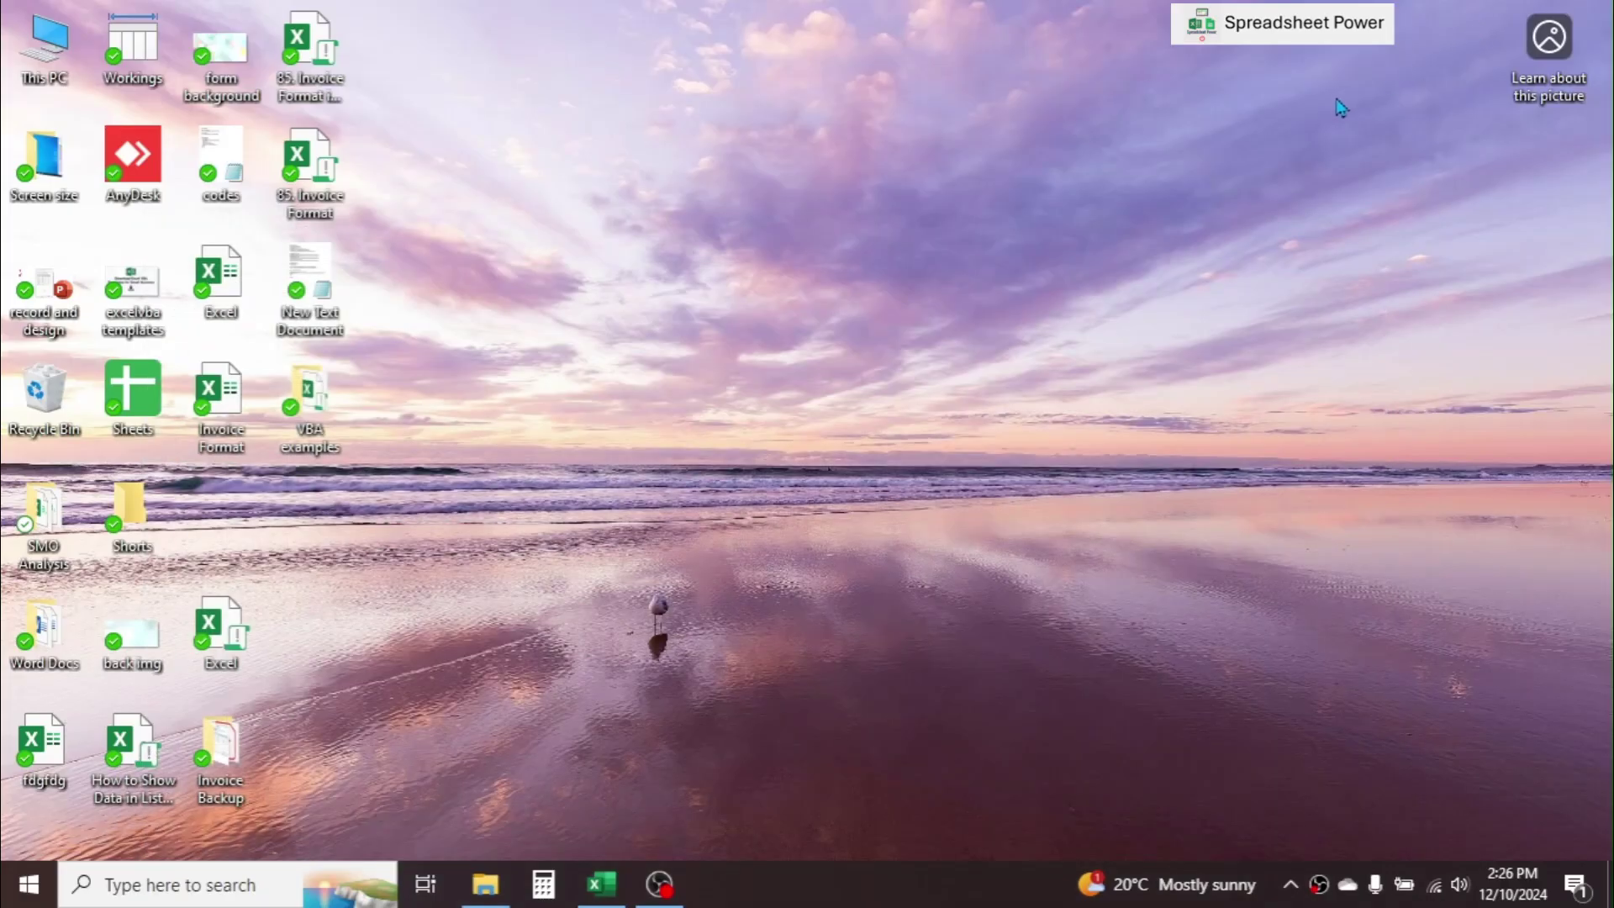
double_click(316, 395)
left_click(290, 262)
double_click(290, 263)
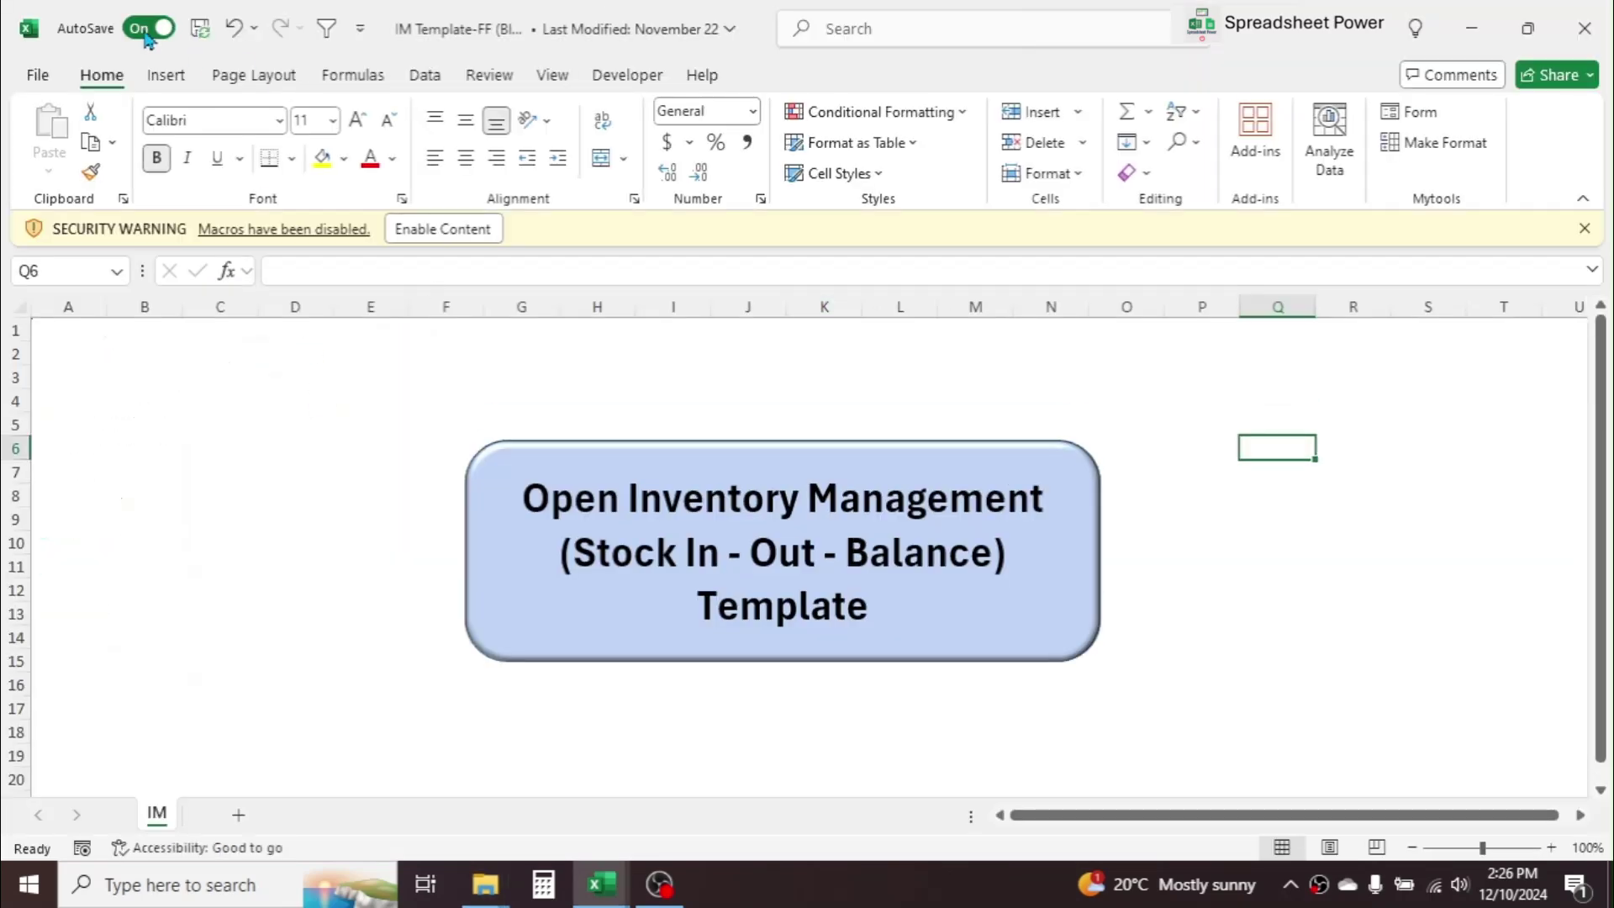
left_click(423, 227)
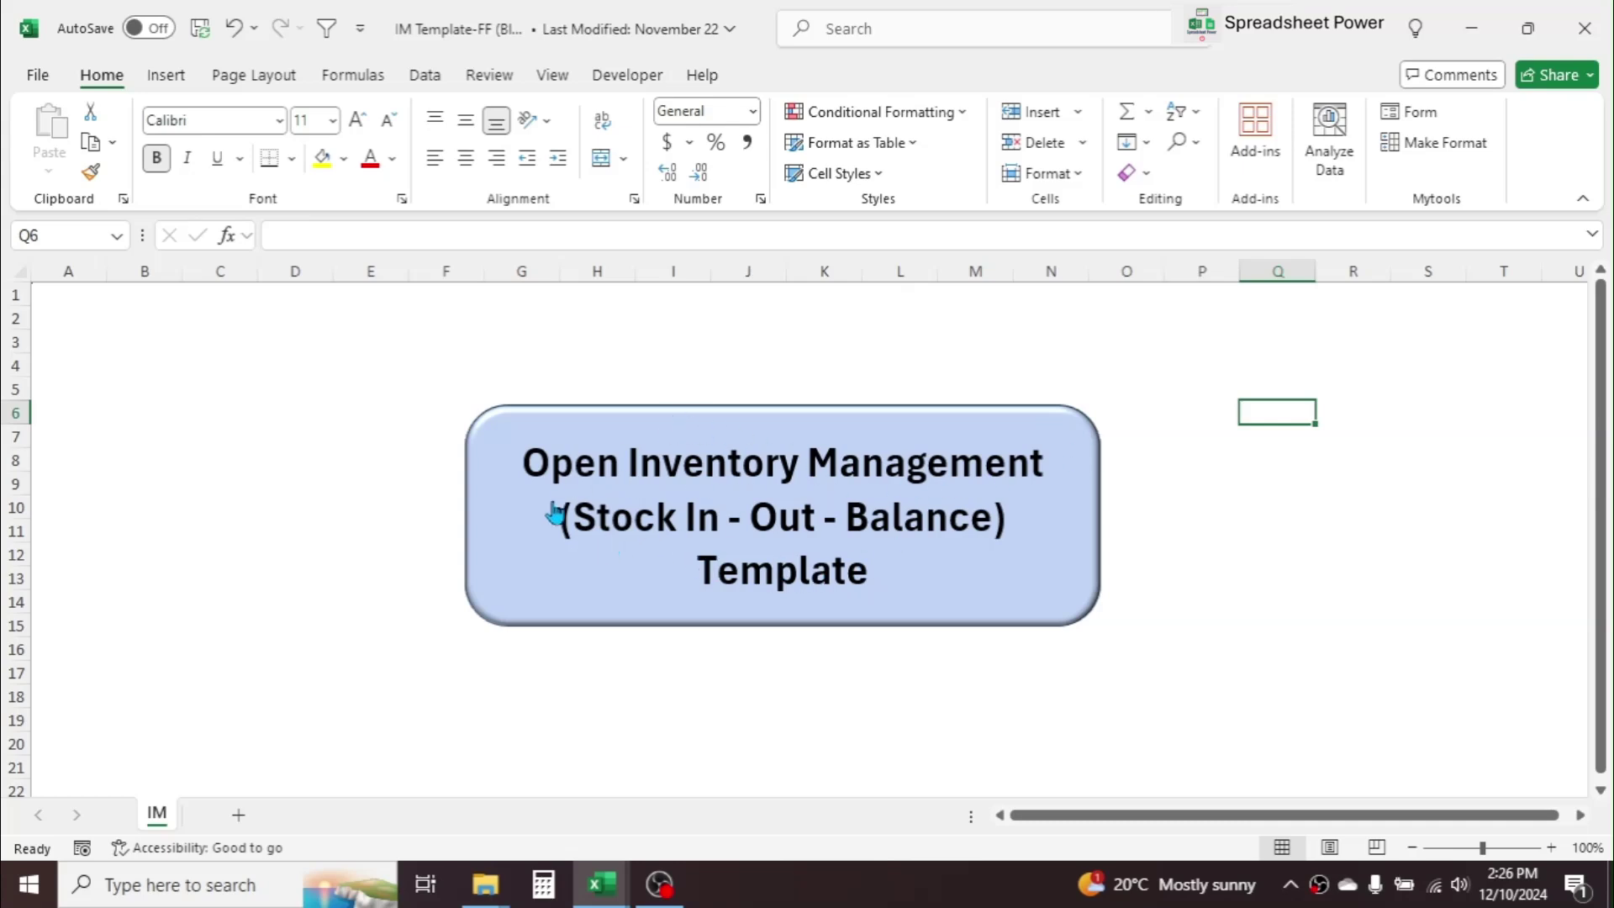
- Run the inventory form, open and close Item Master Data, then close the form and workbook
left_click(793, 483)
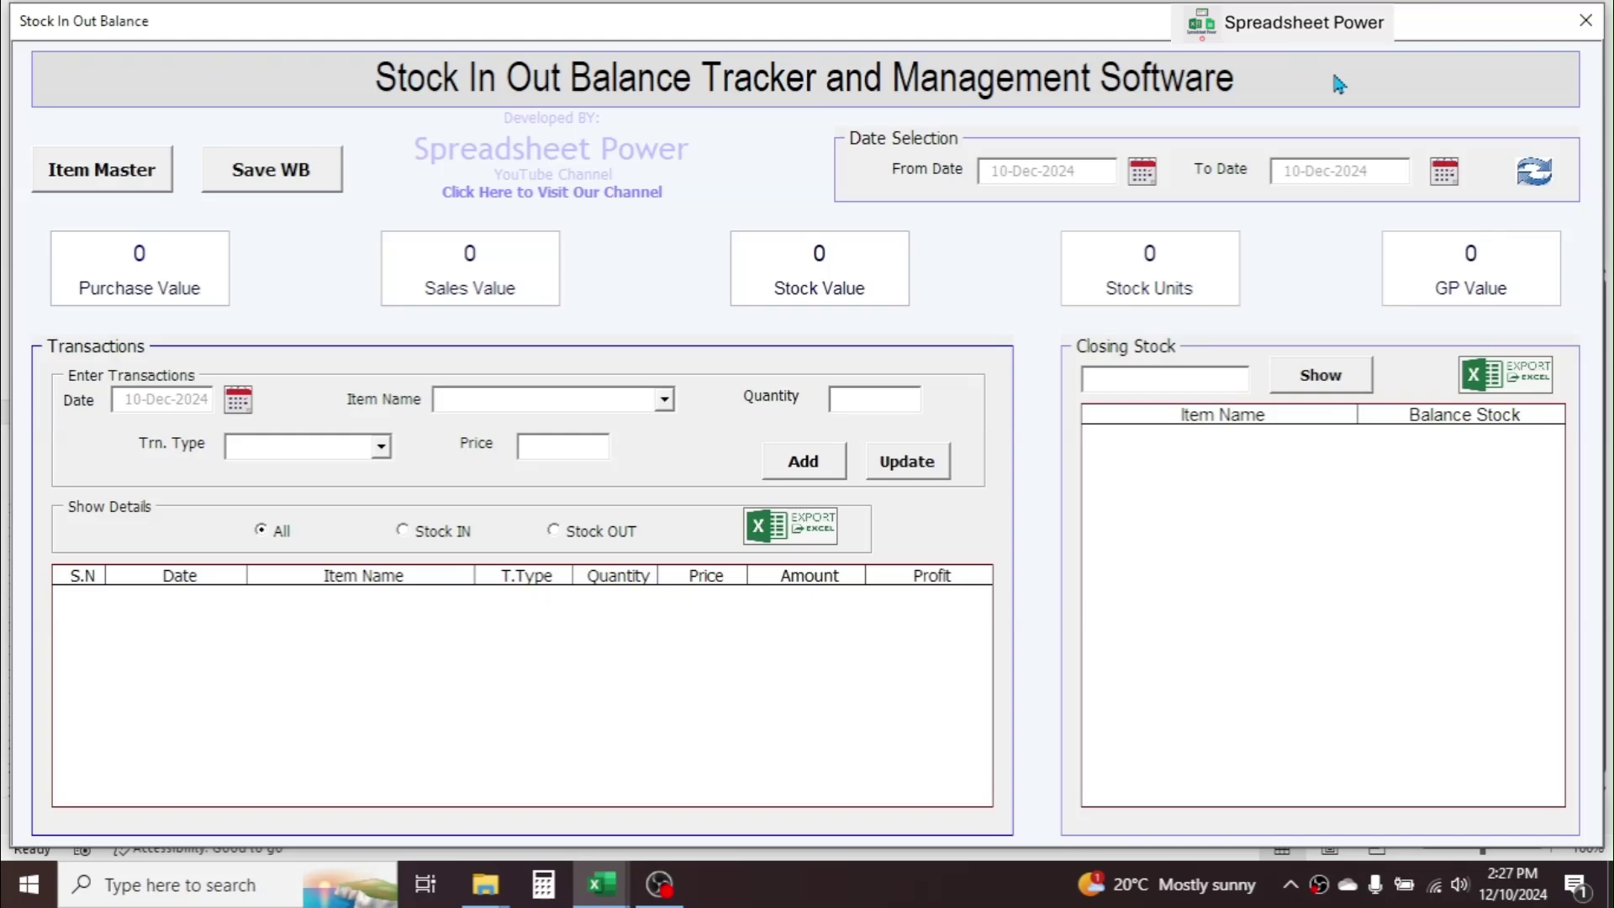
left_click(102, 175)
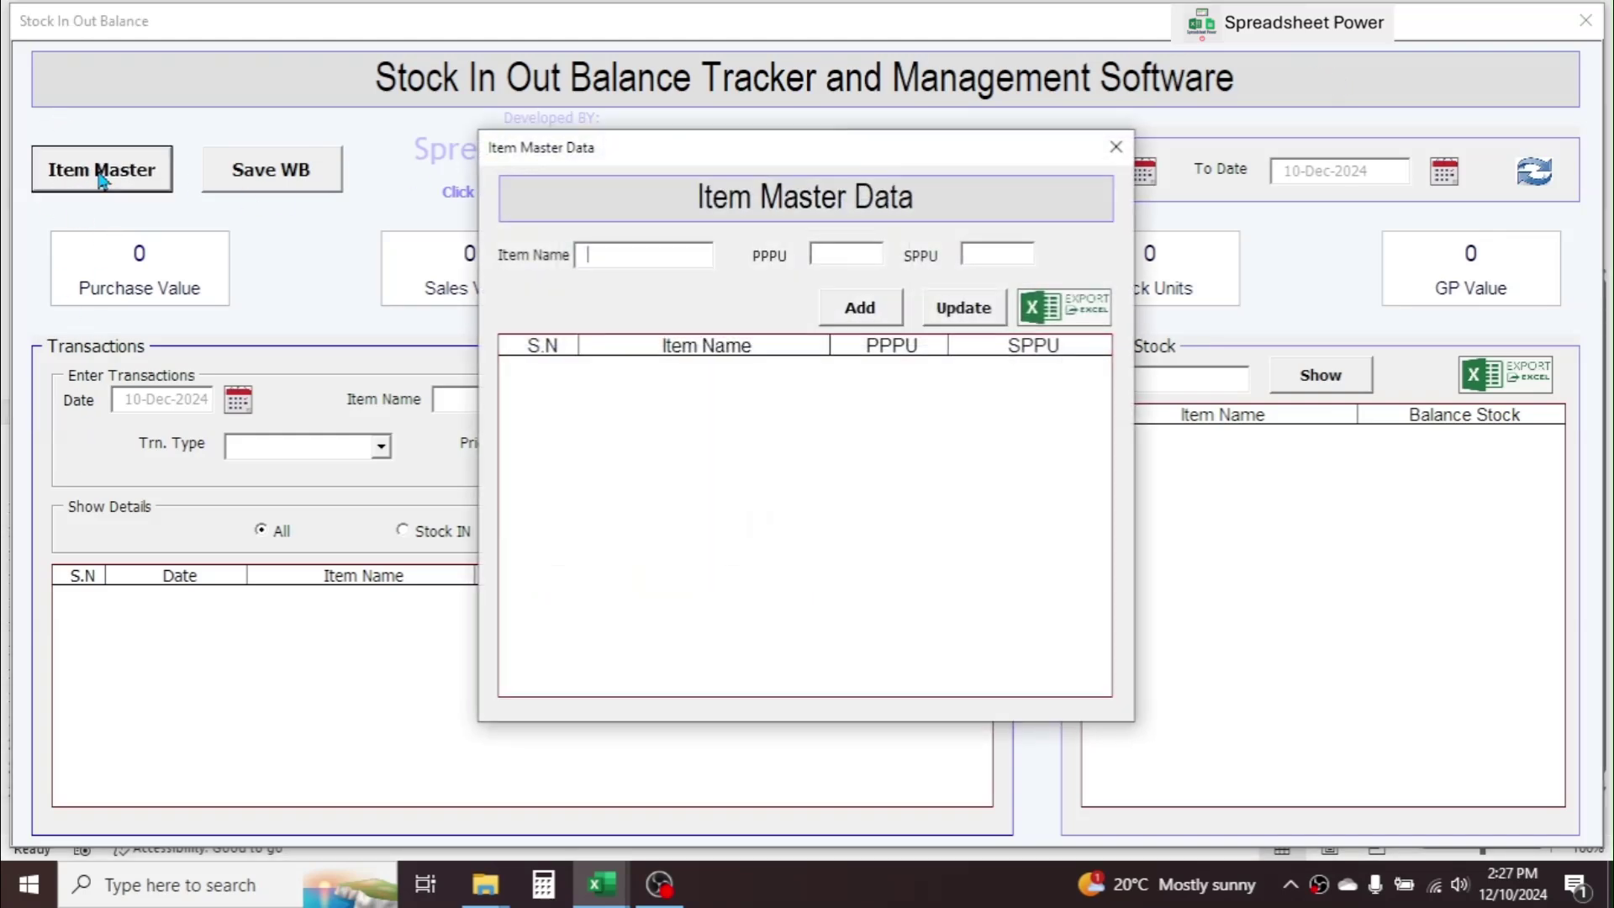
left_click(1116, 148)
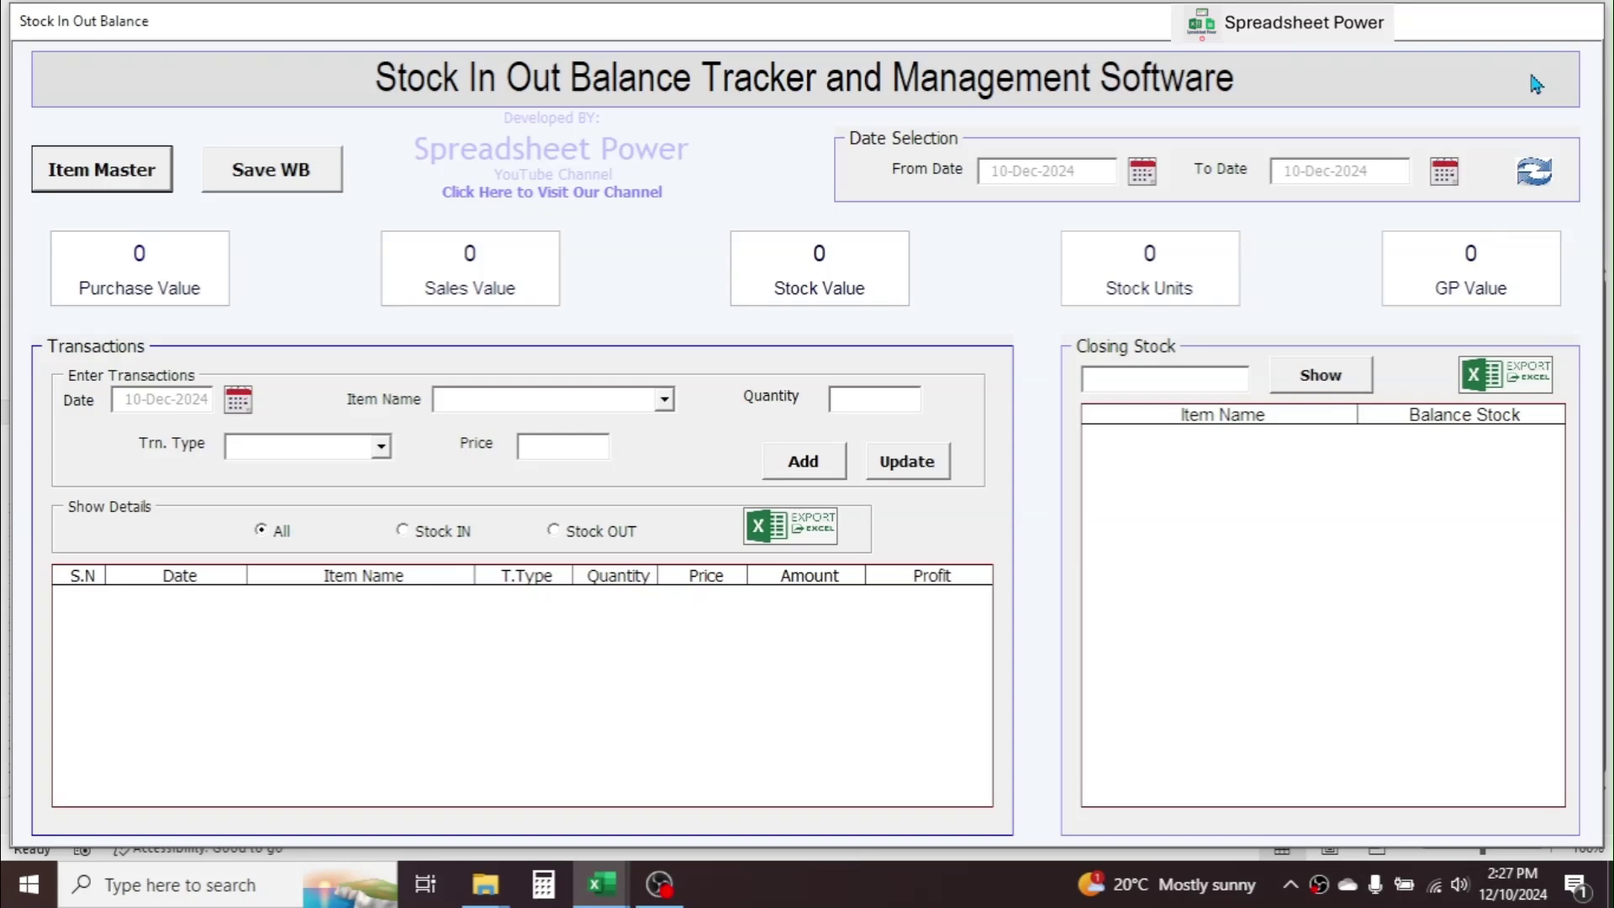
left_click(1585, 20)
left_click(1599, 32)
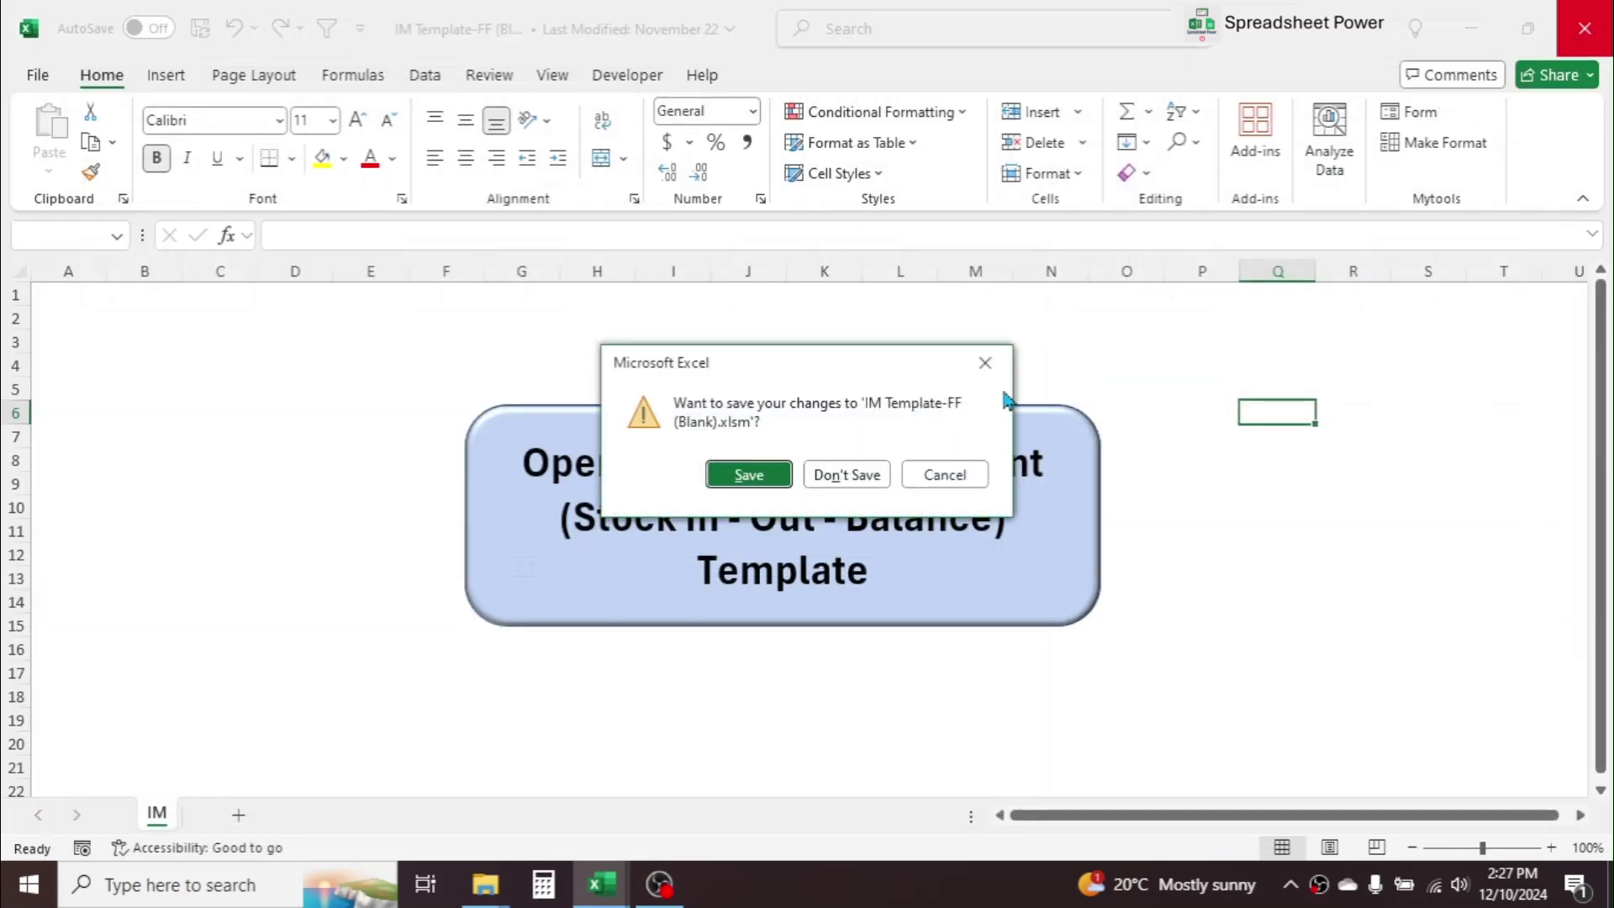
- Close the template without saving and select the Enabling Developer Tab topic in B8 of VBA Tutorial
left_click(841, 476)
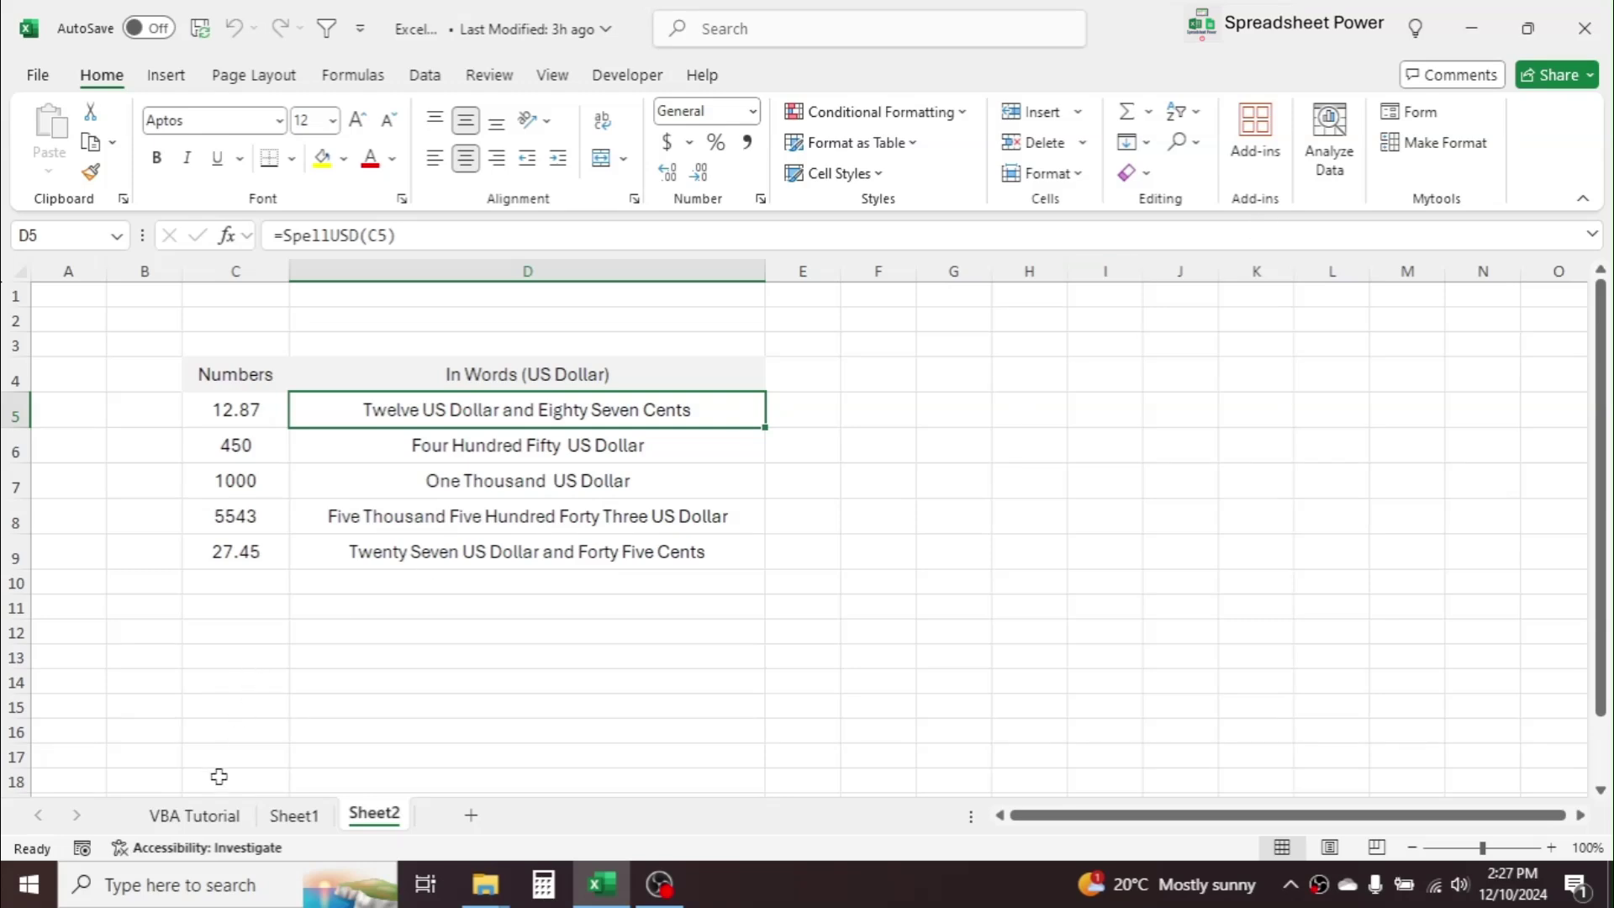
left_click(194, 814)
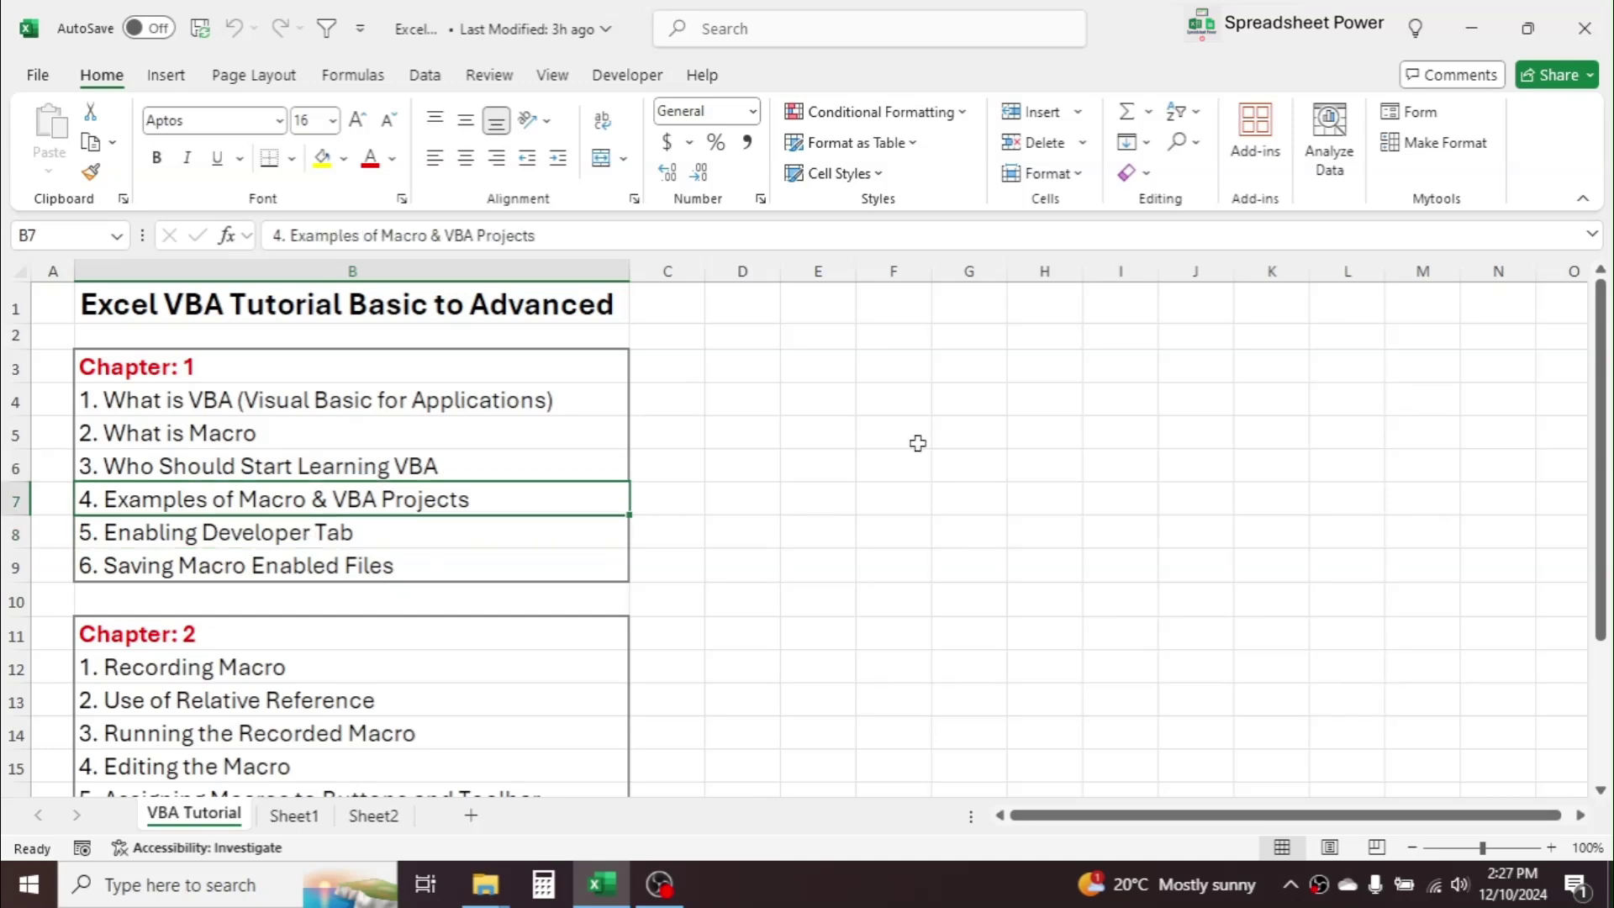
left_click(262, 532)
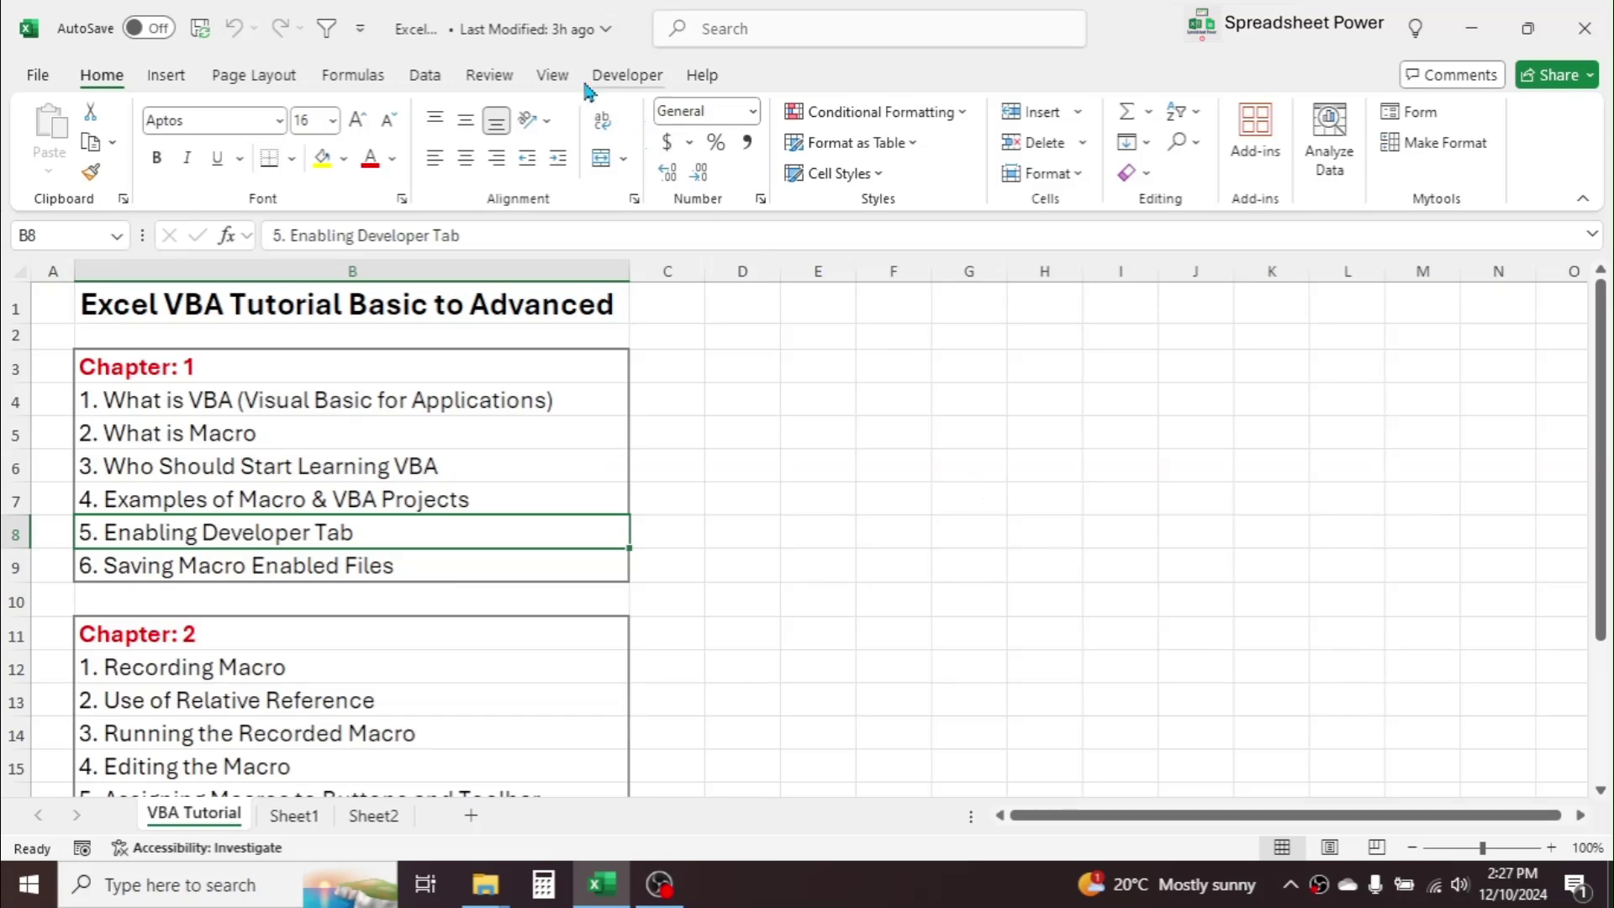
- Tick Developer under Main Tabs in Excel Options' Customize Ribbon and confirm with OK
left_click(37, 75)
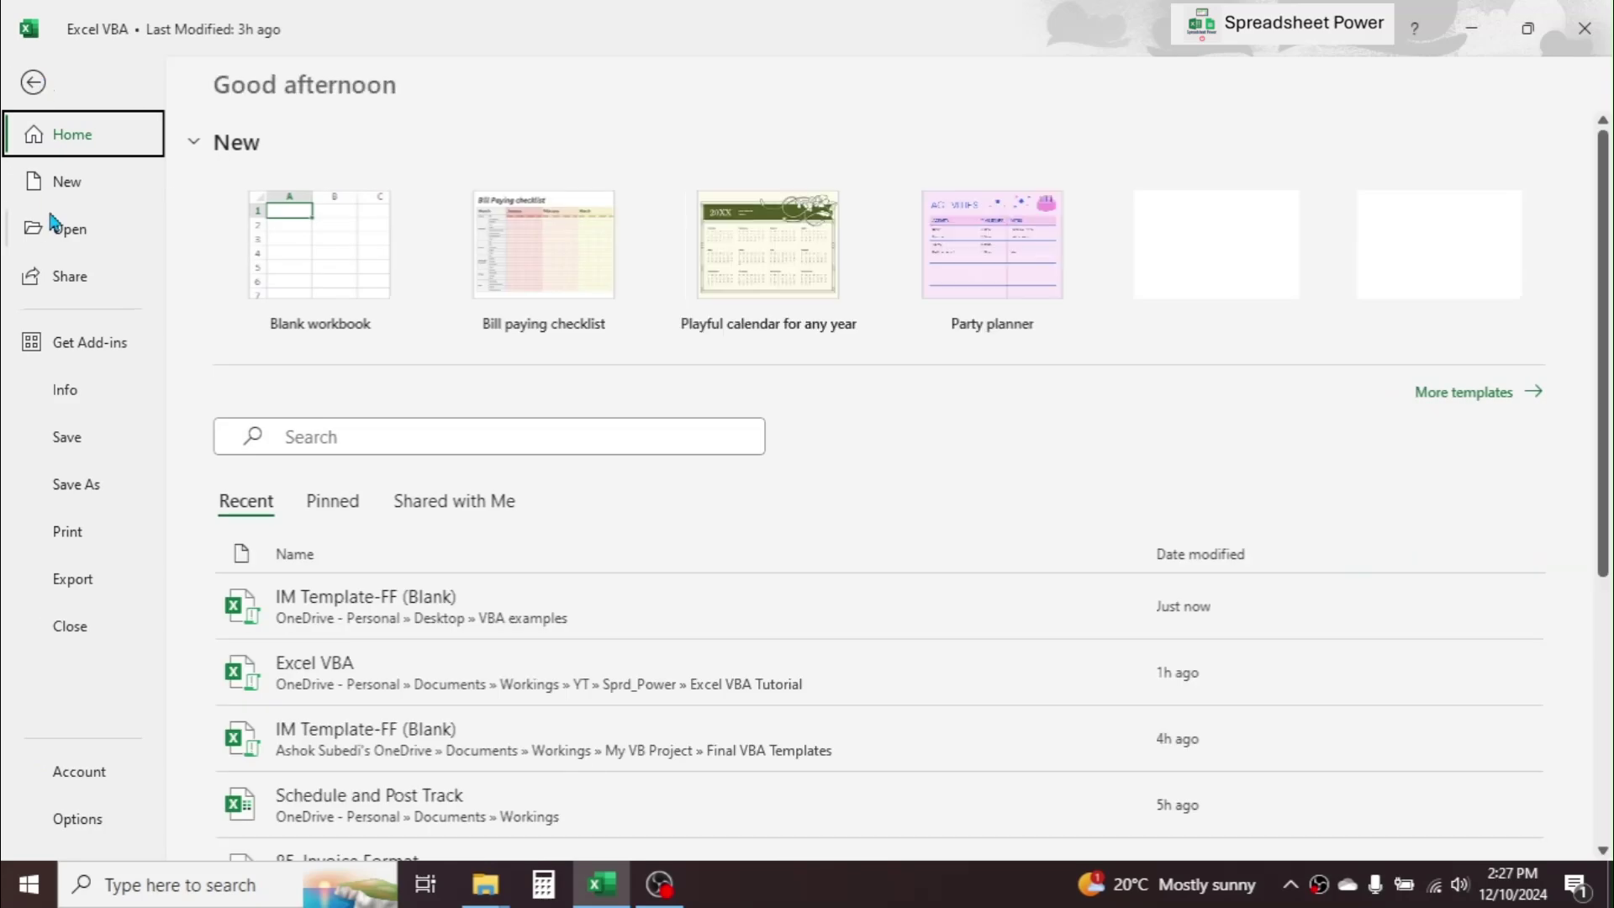
key("Escape")
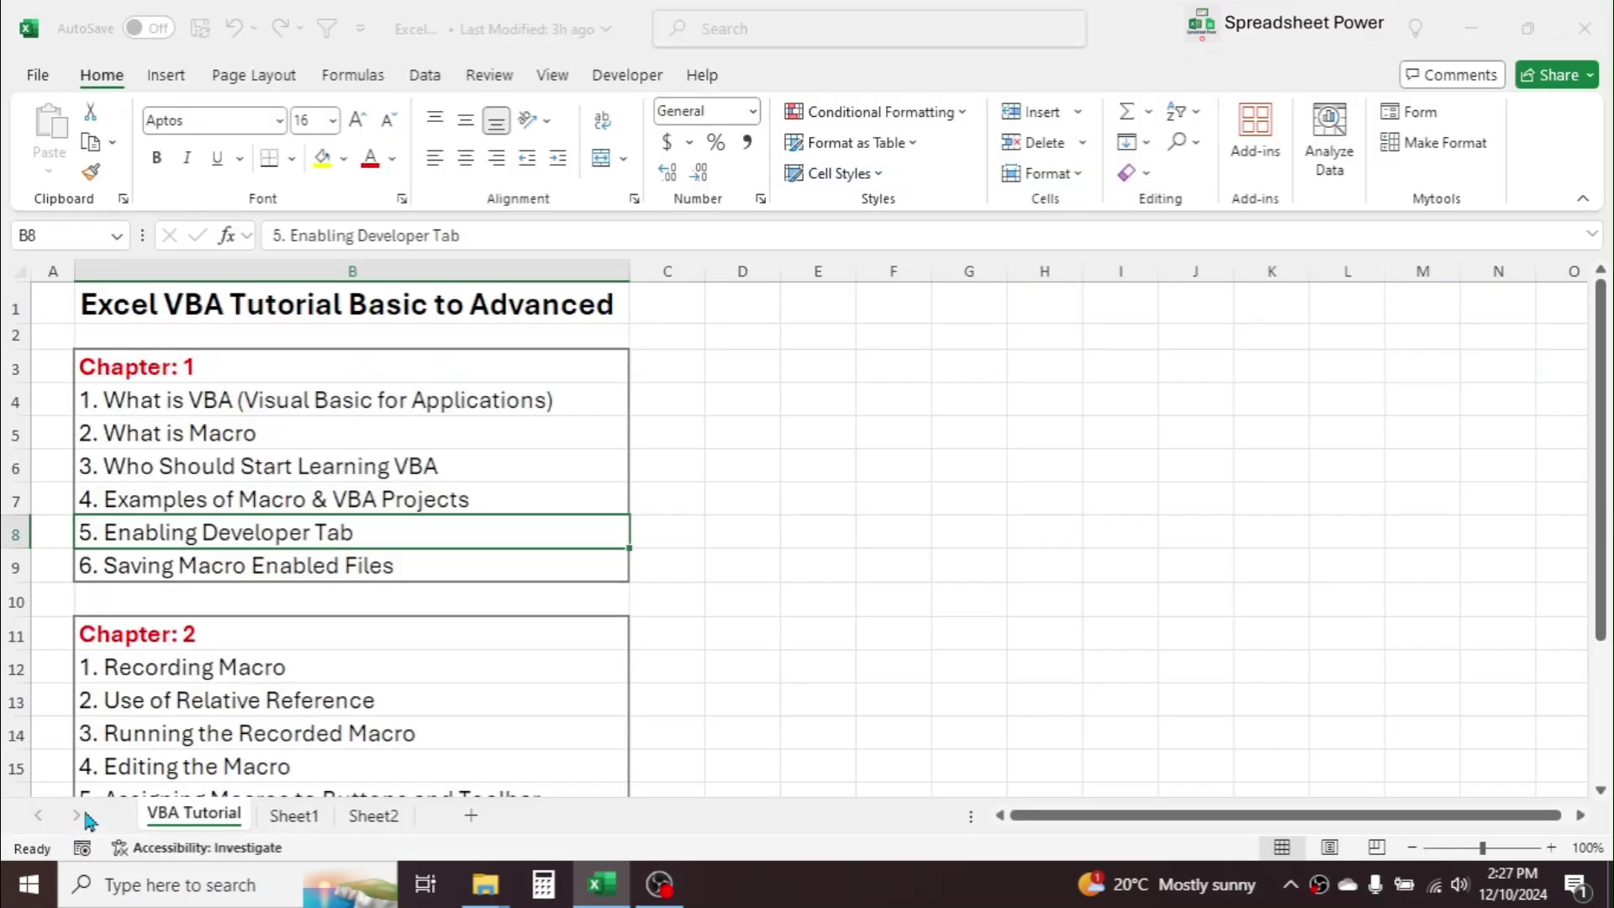
left_click(396, 361)
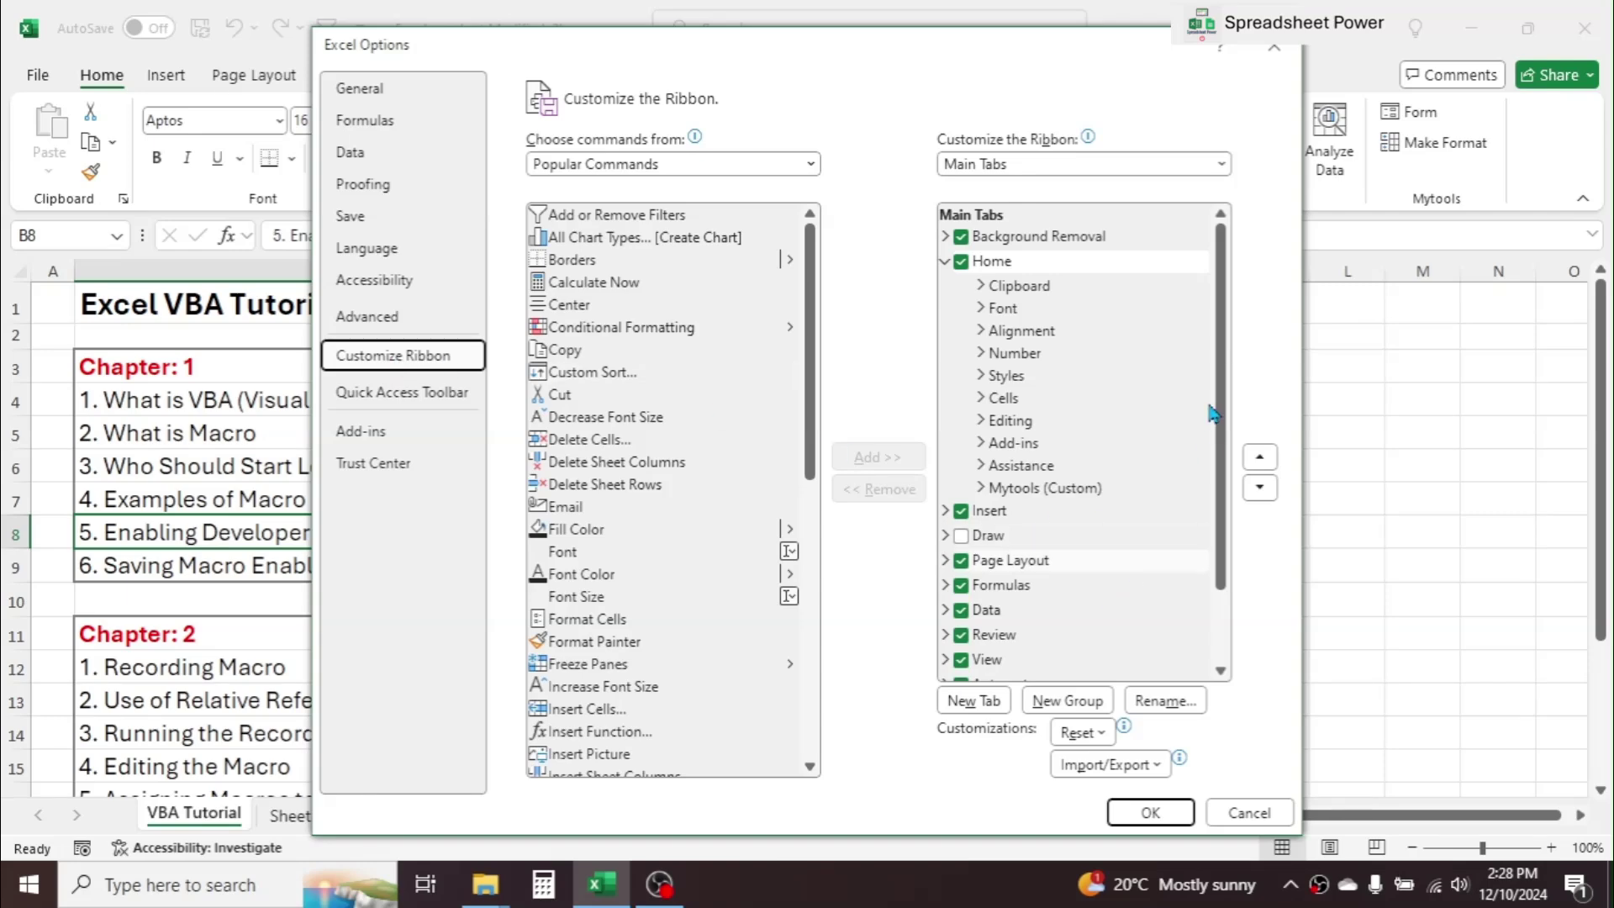
scroll(1226, 495, "down", 1)
scroll(1226, 496, "down", 1)
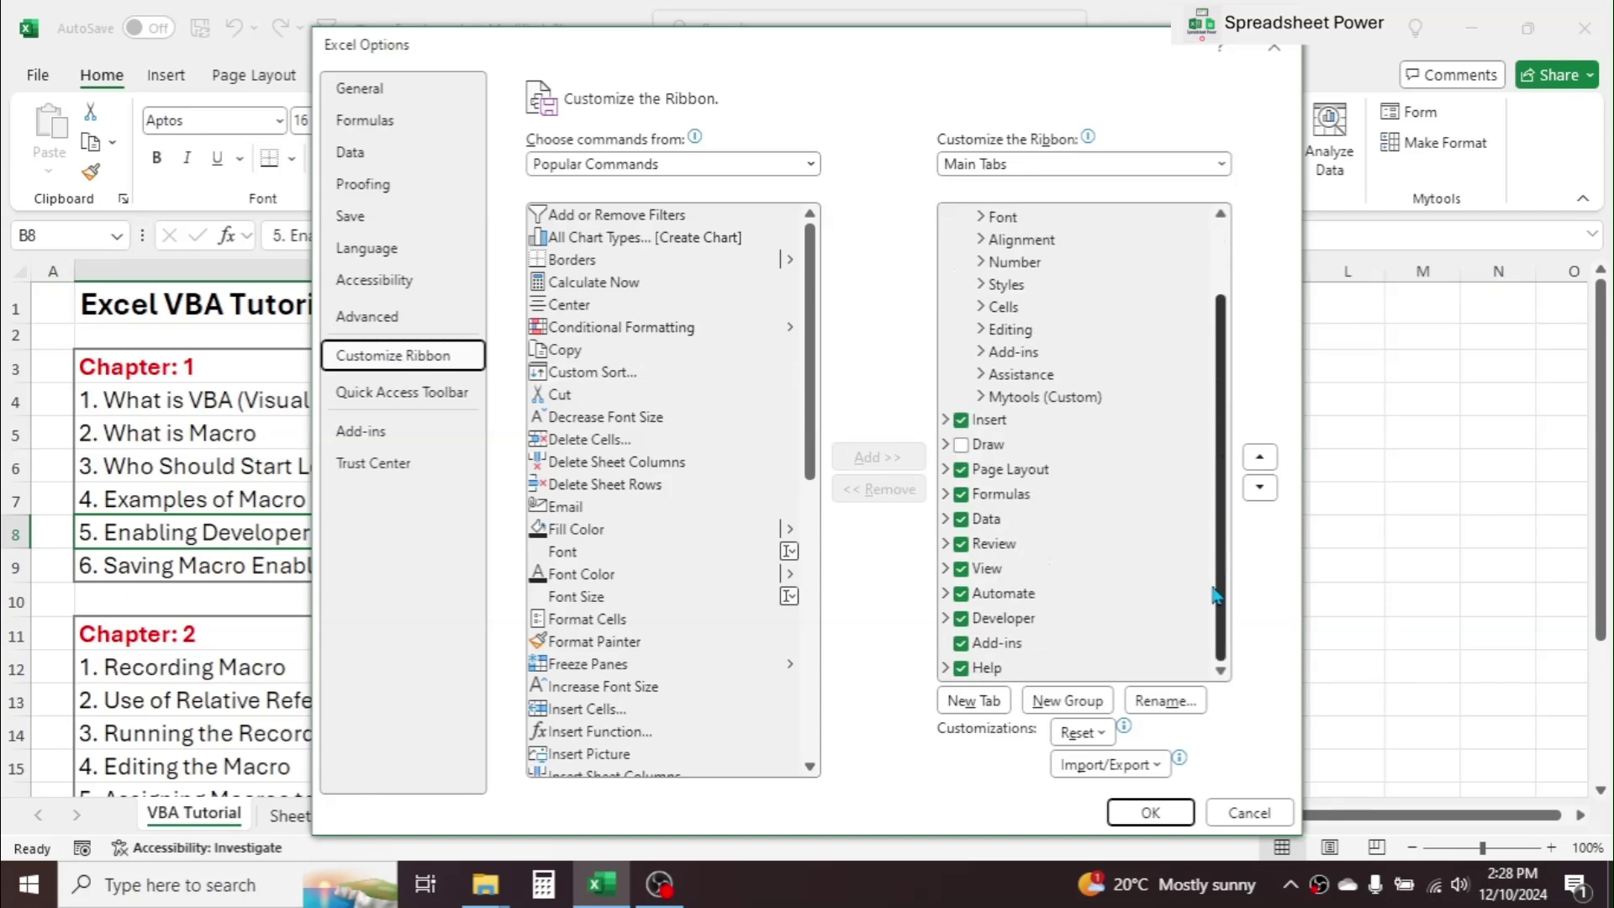
left_click(961, 629)
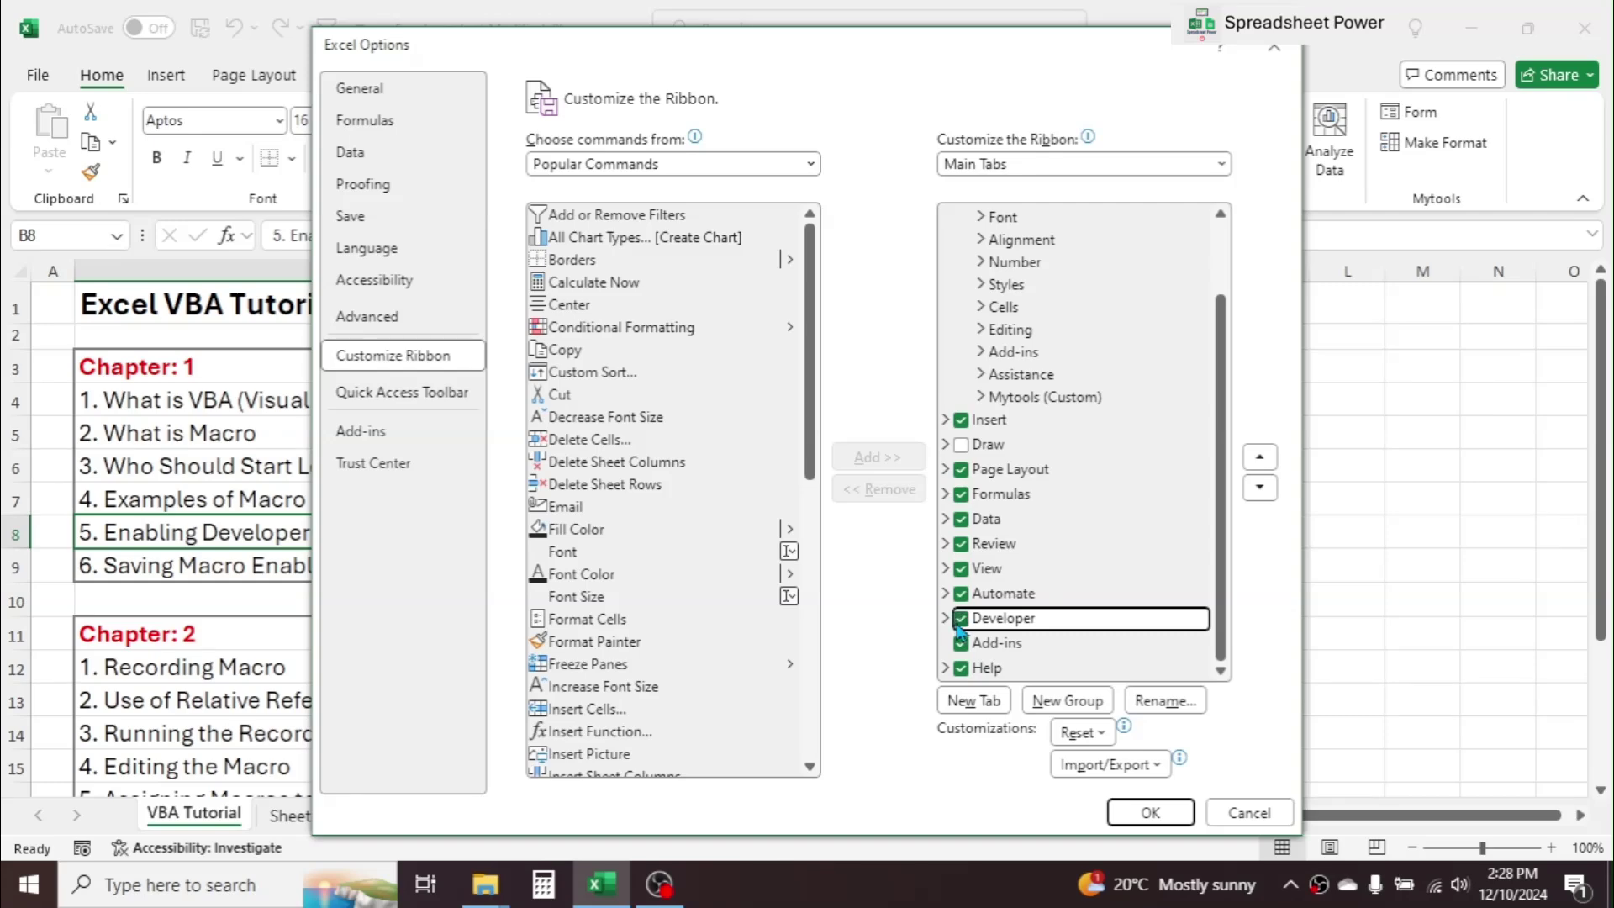
left_click(1151, 812)
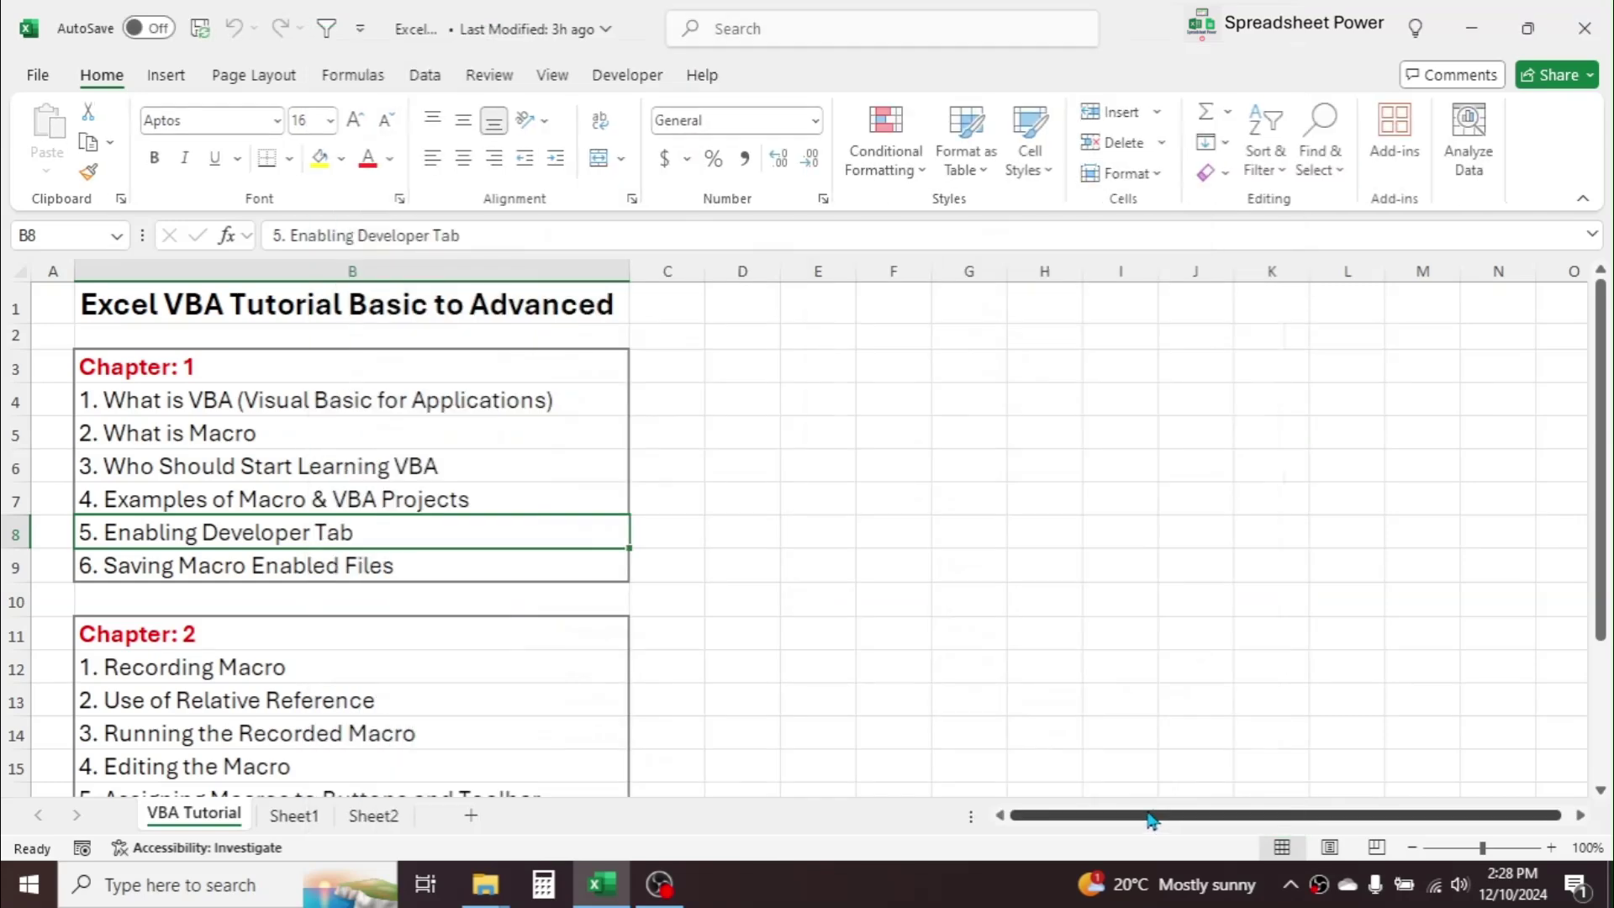
- Review the Developer tab's groups, then close the Excel VBA workbook and answer the save prompt
left_click(622, 77)
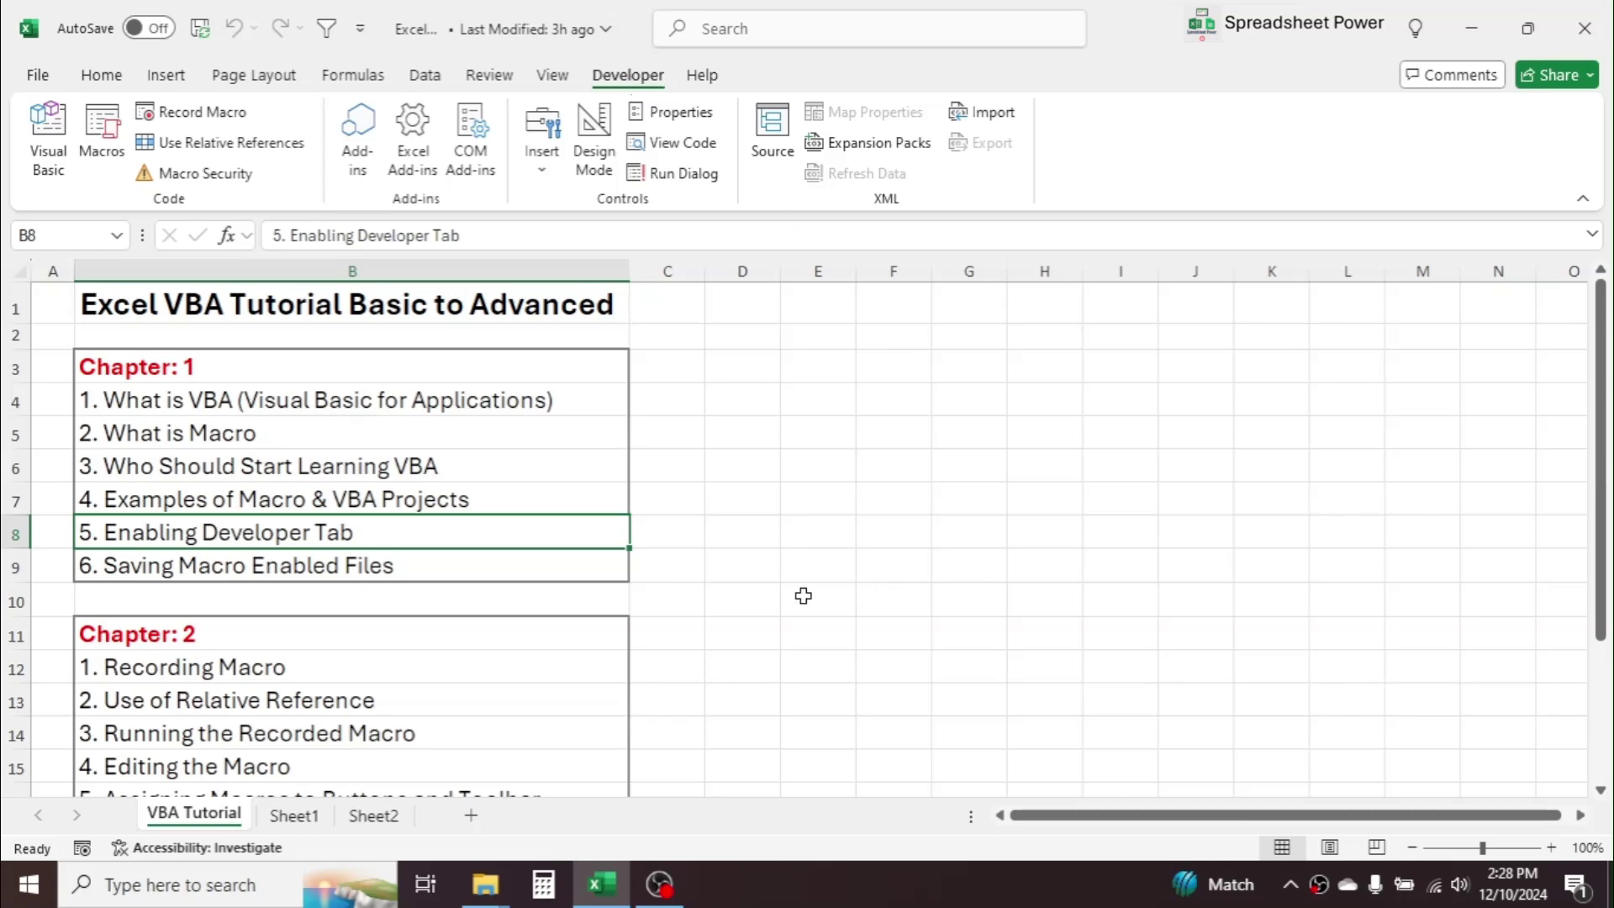
left_click(288, 571)
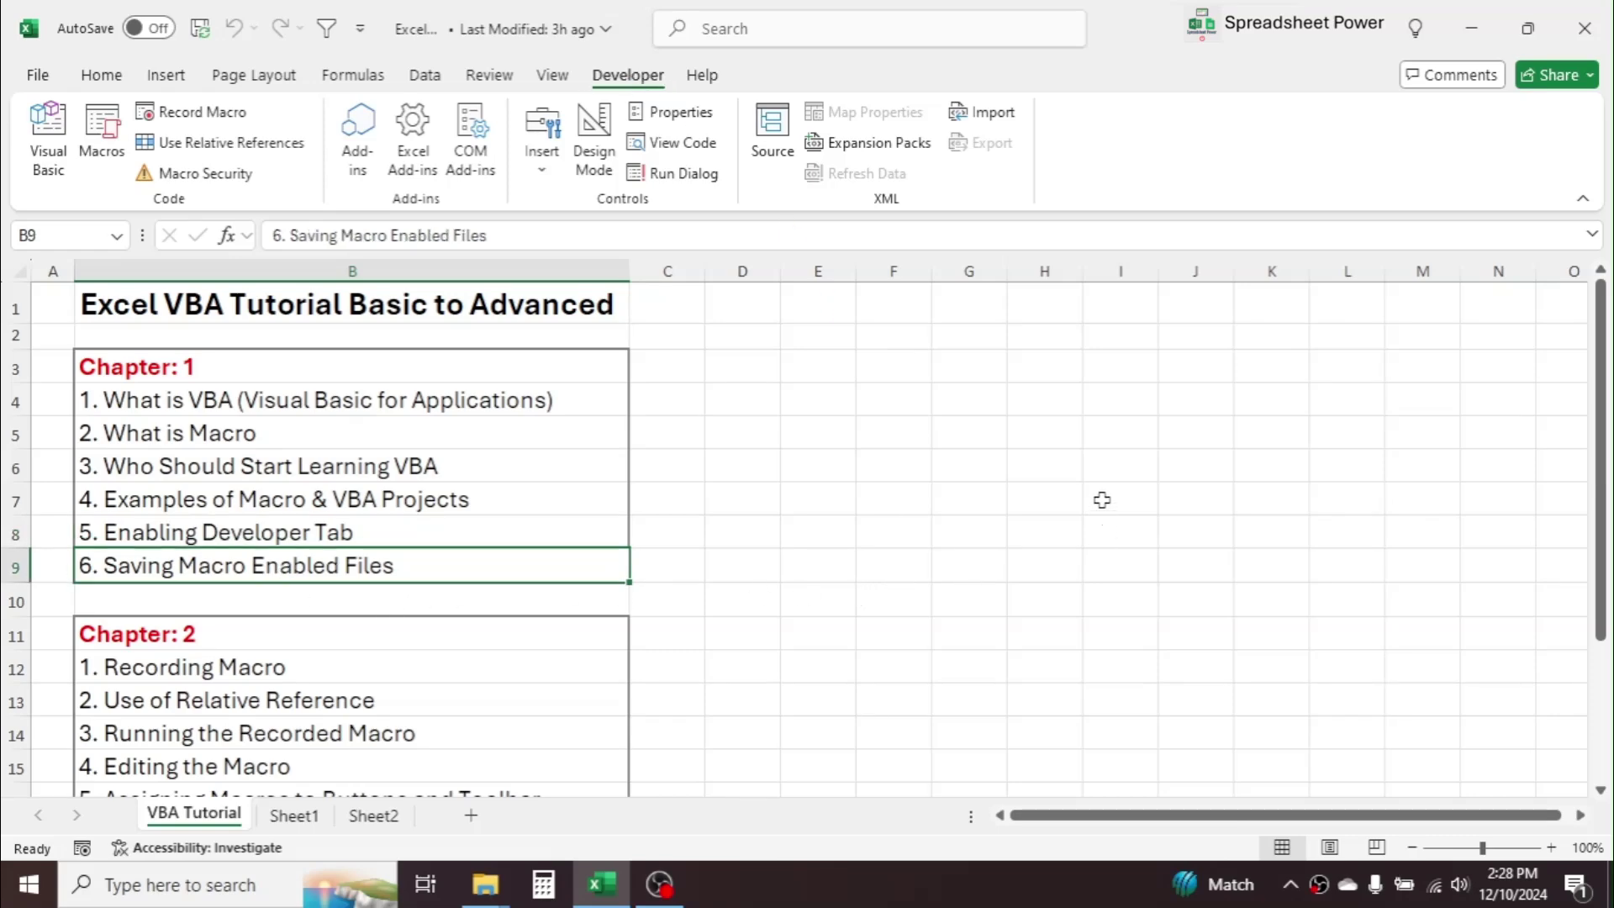
left_click(1037, 440)
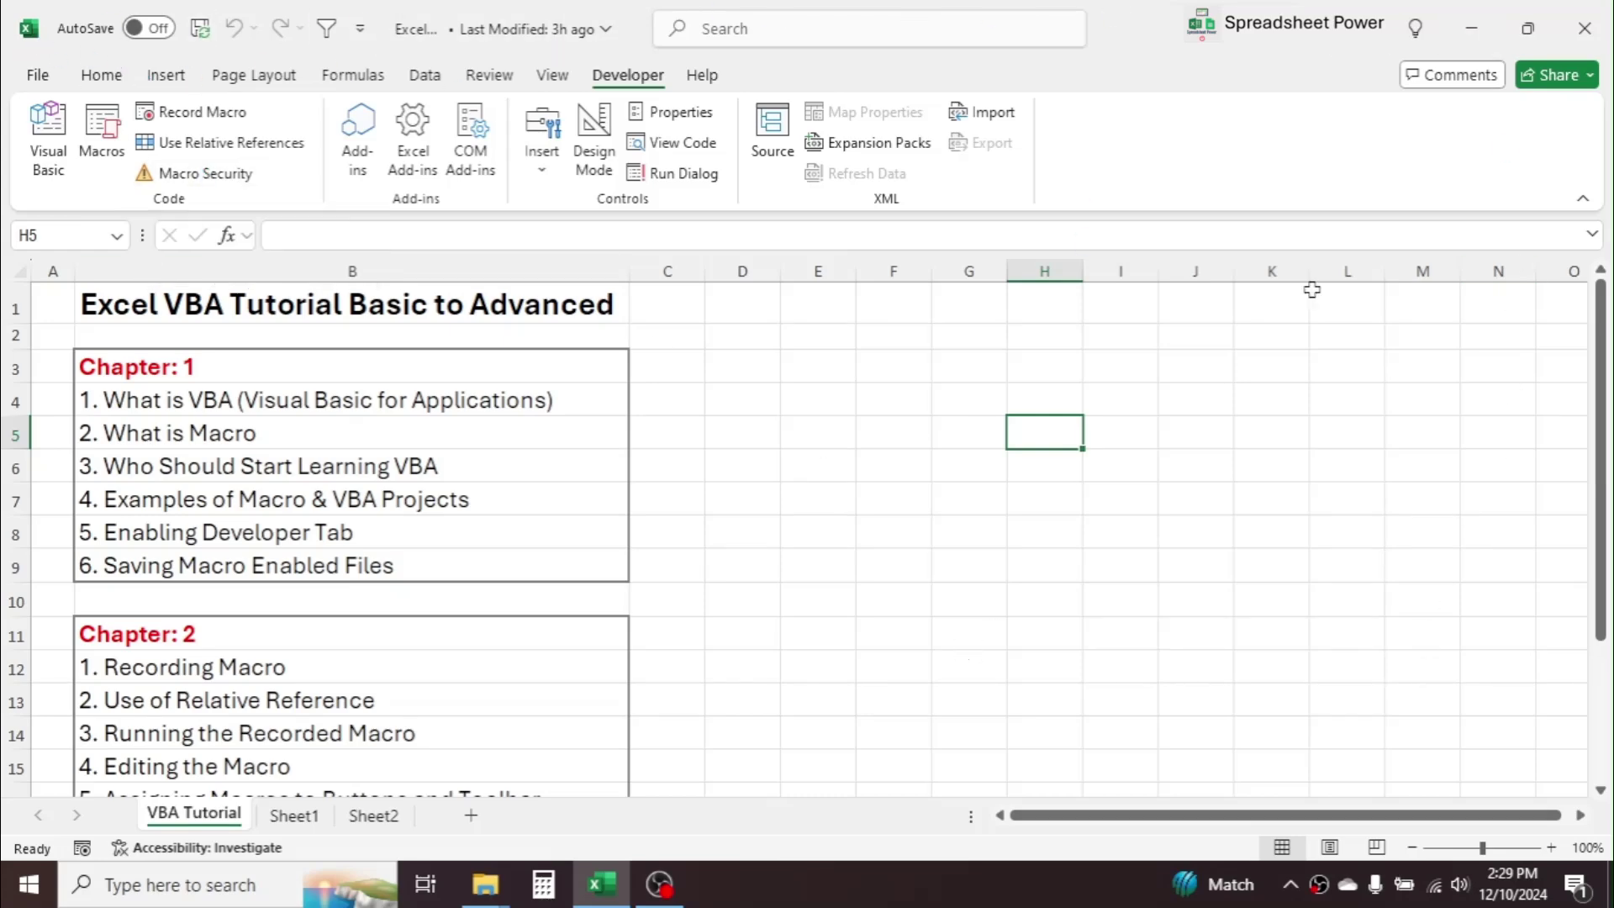
left_click(1585, 28)
left_click(841, 486)
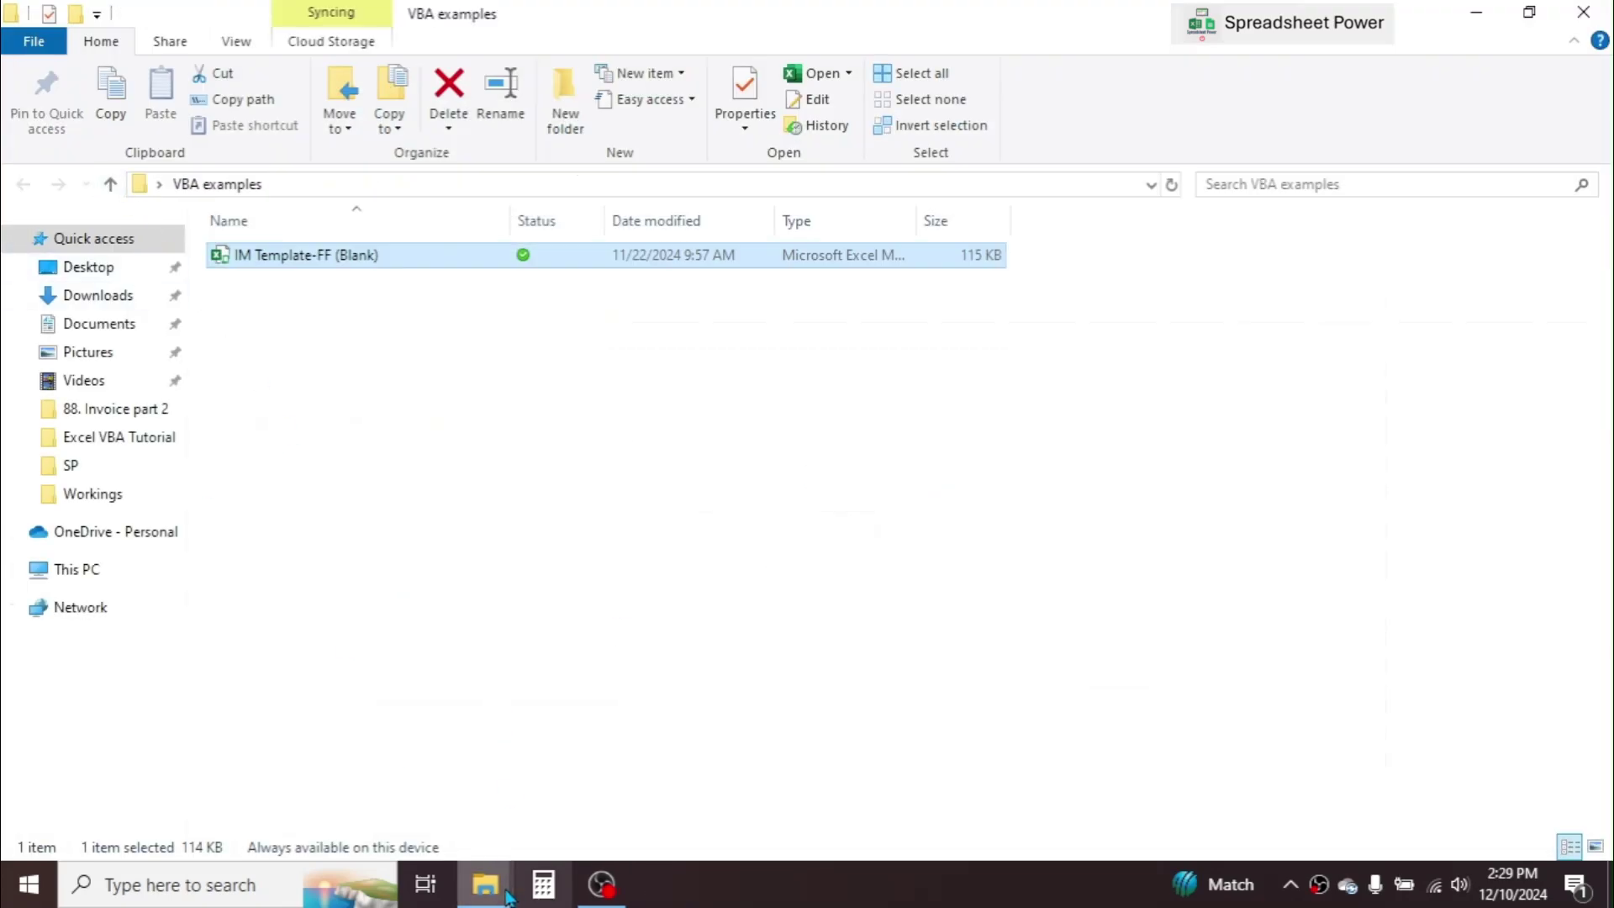
- Switch the VBA examples folder to Large icons view
left_click(443, 361)
right_click(565, 345)
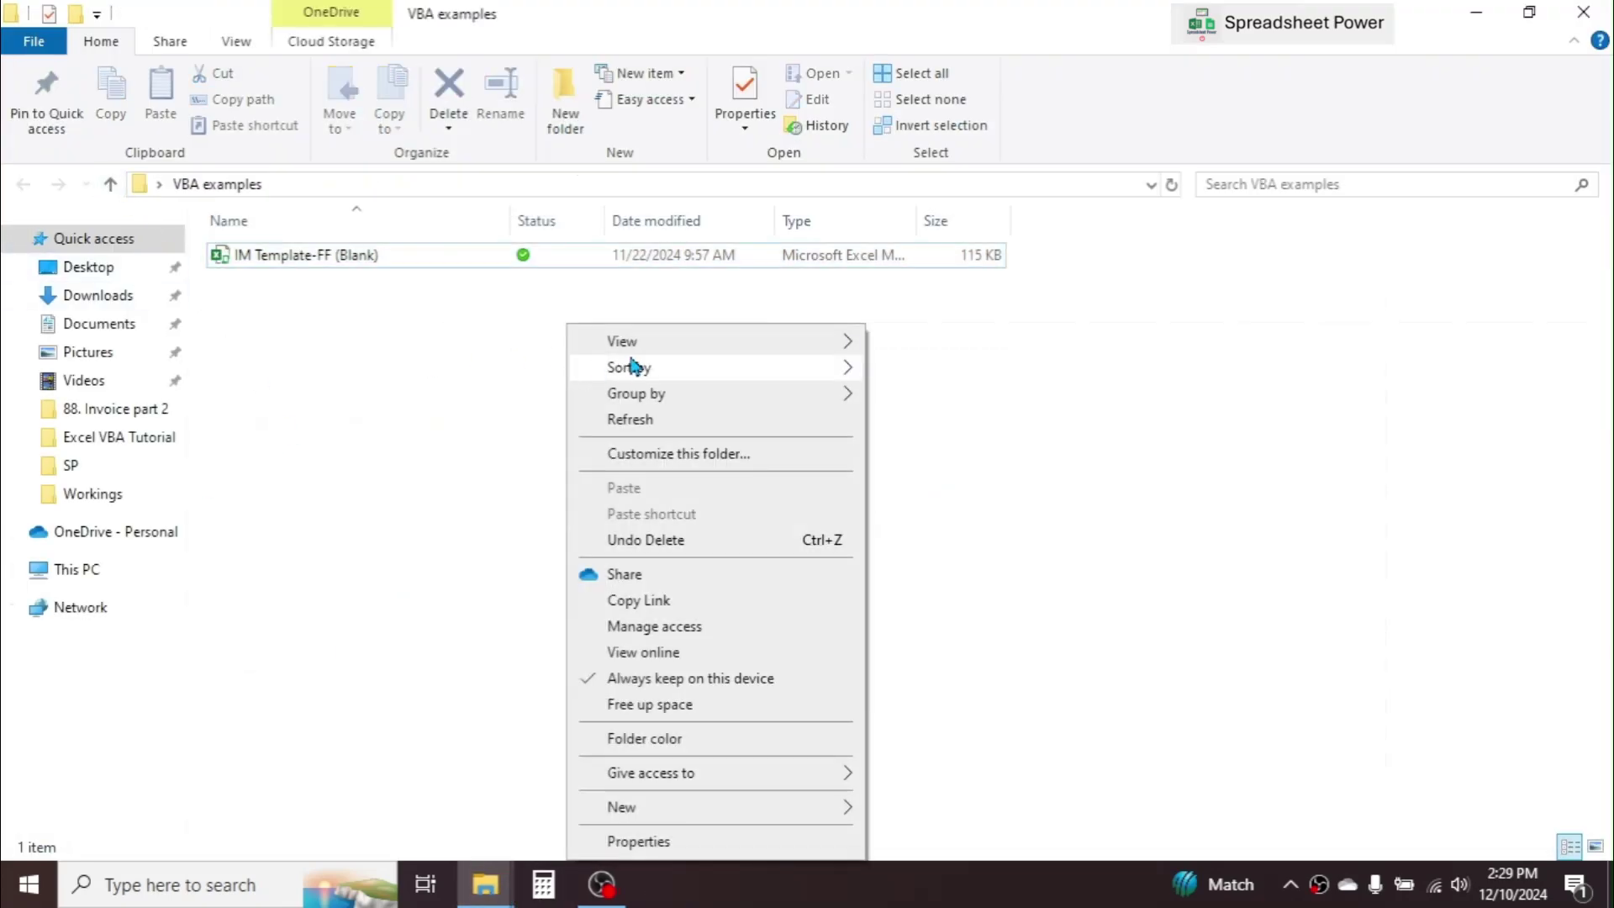
mouse_move(685, 341)
left_click(939, 367)
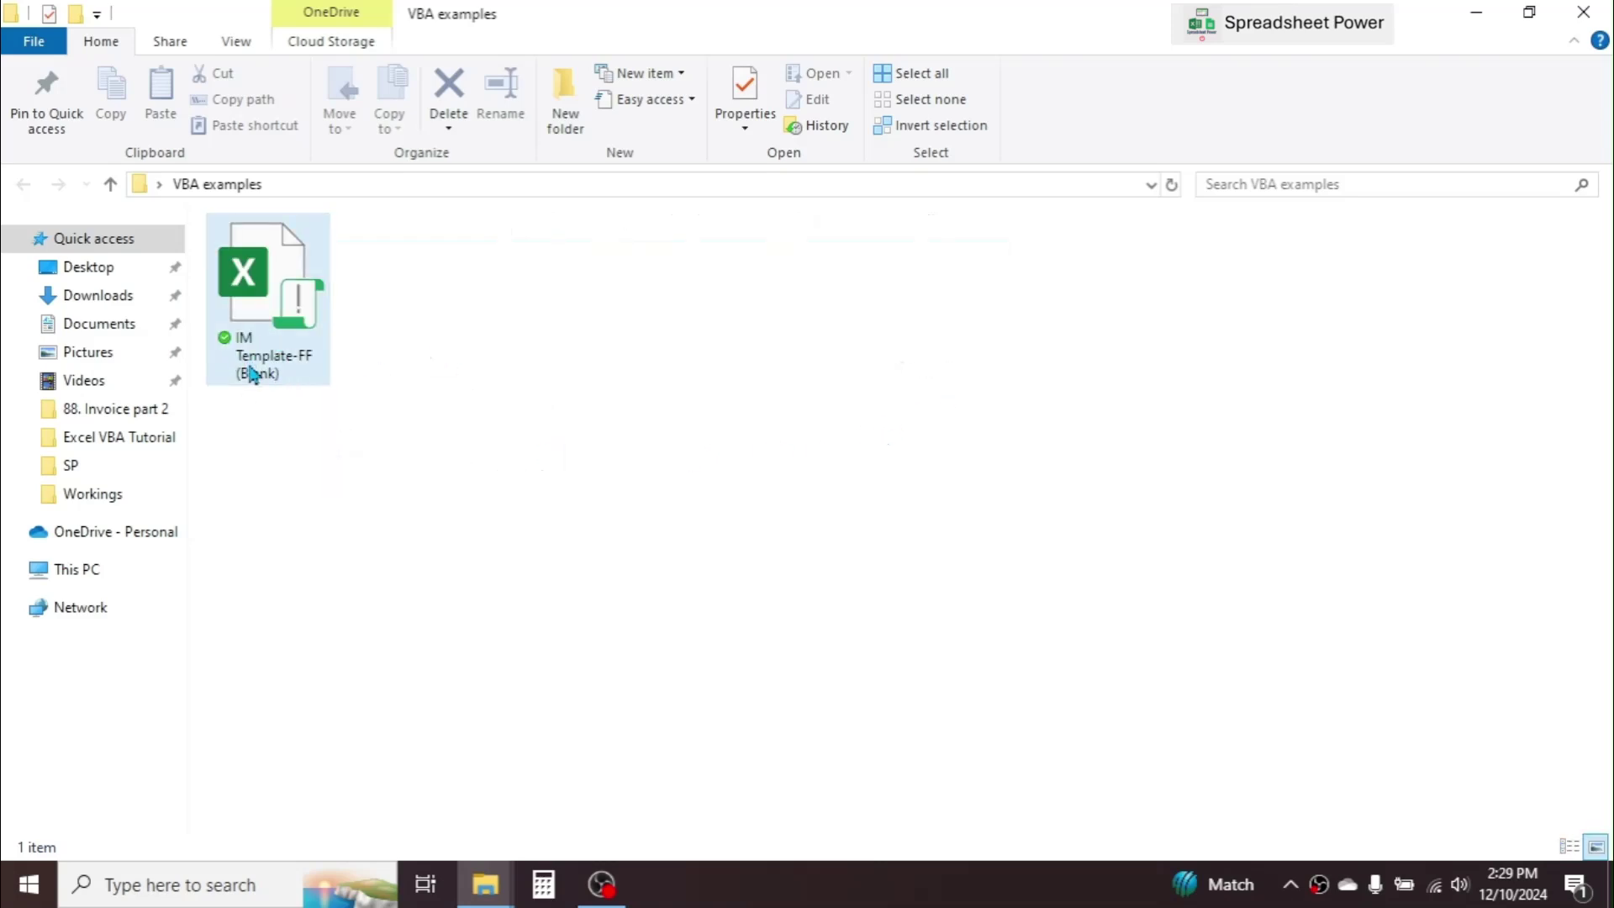
- Create a new Microsoft Excel Worksheet in the folder, keeping the default name
mouse_move(261, 363)
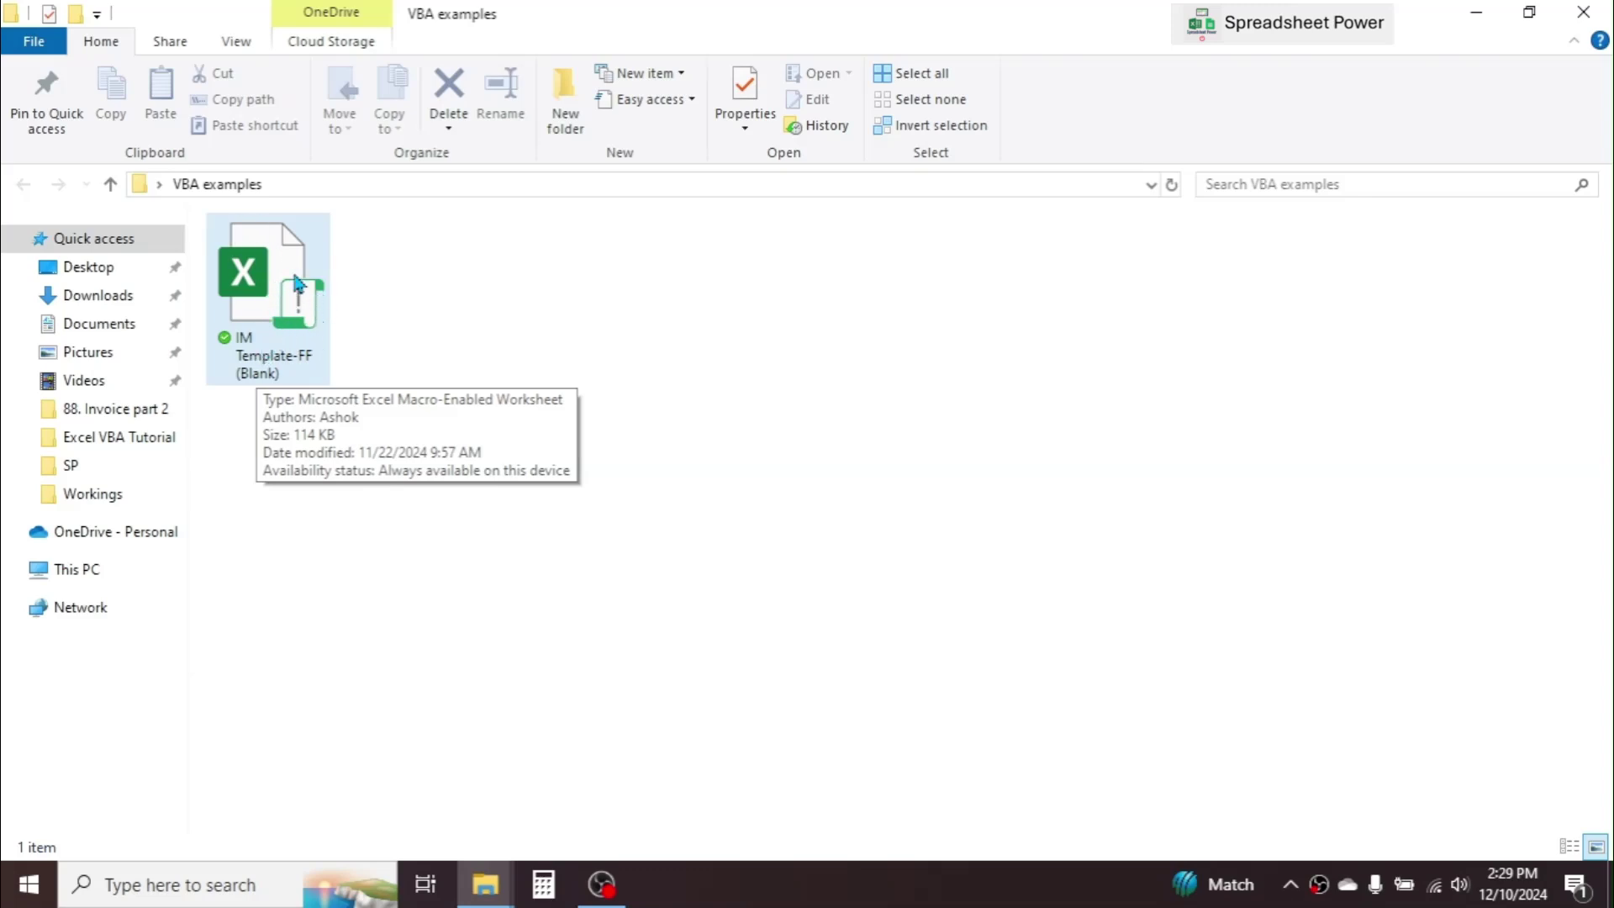
right_click(602, 251)
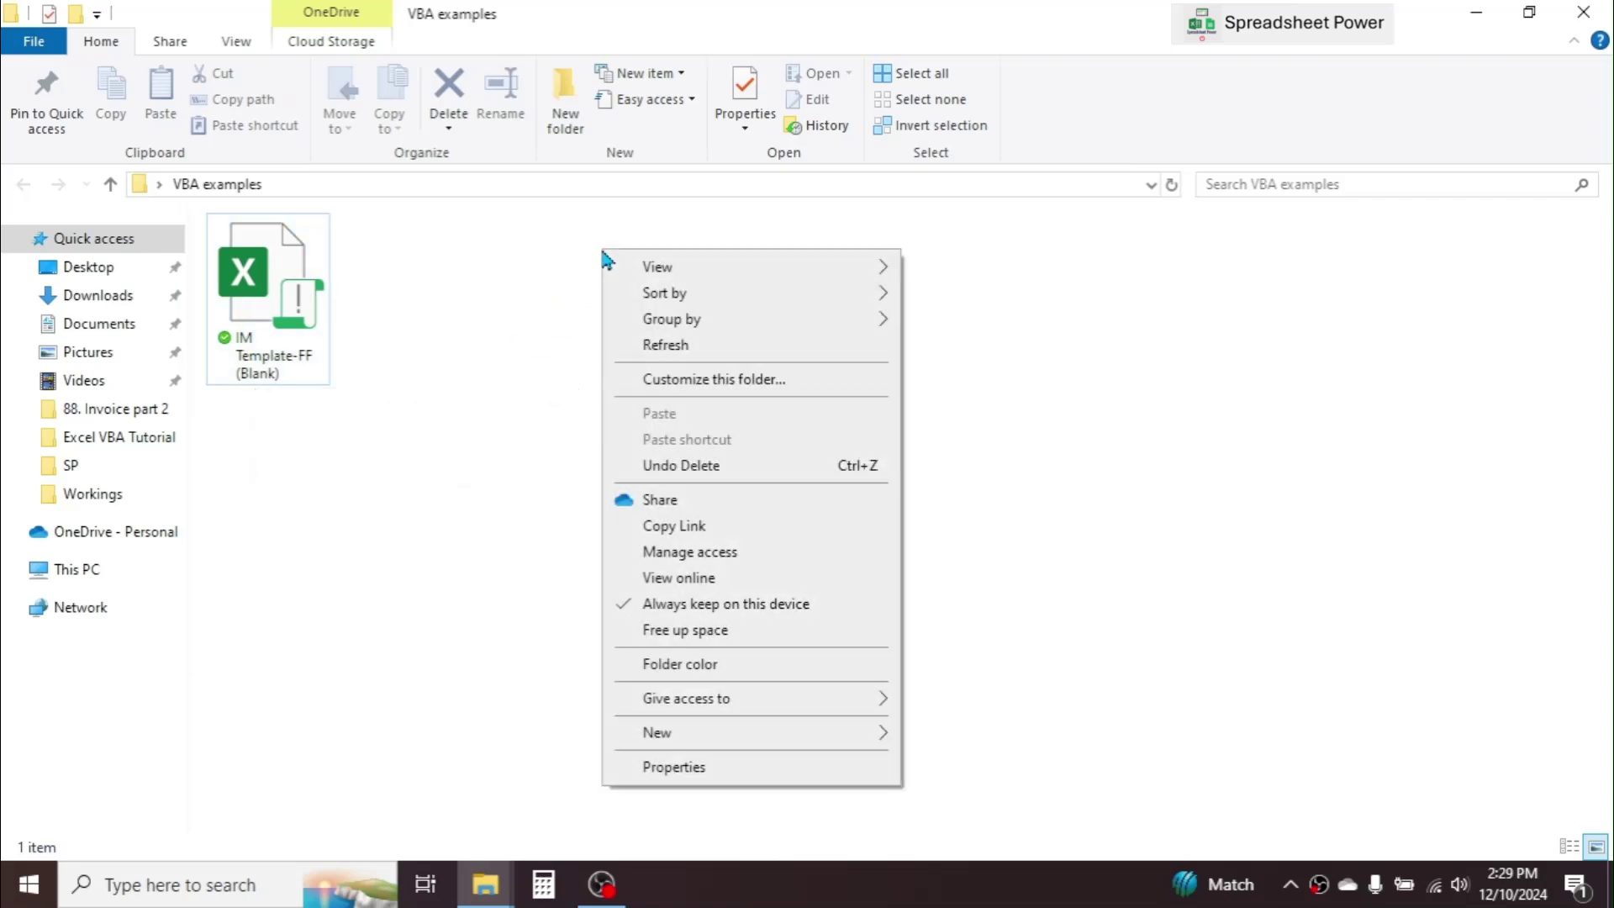
mouse_move(706, 737)
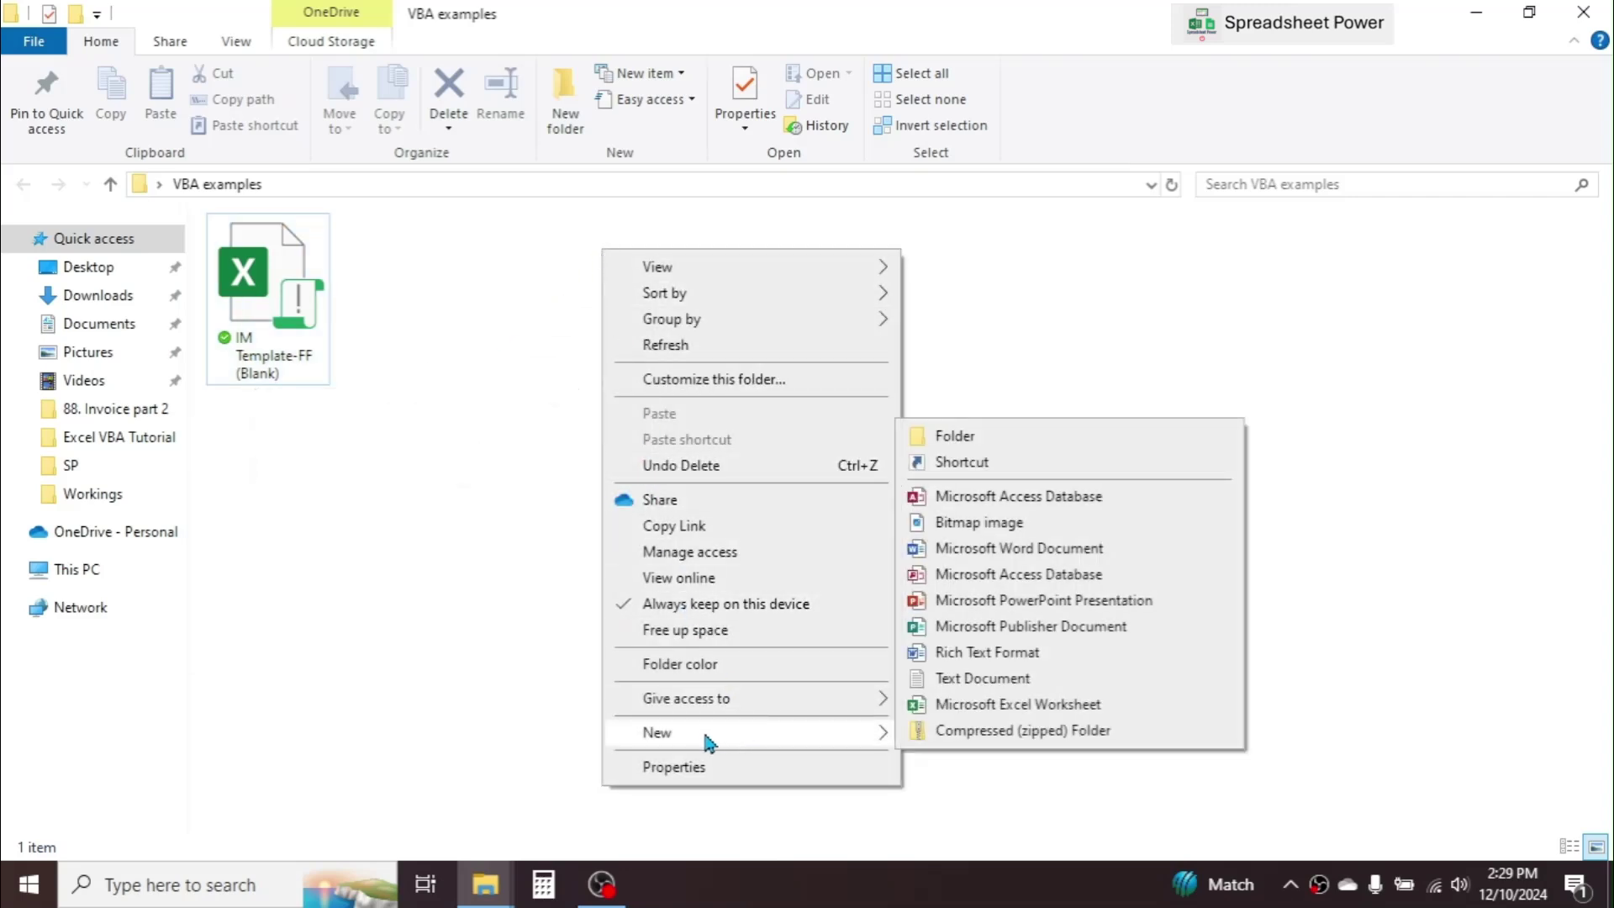
left_click(1040, 706)
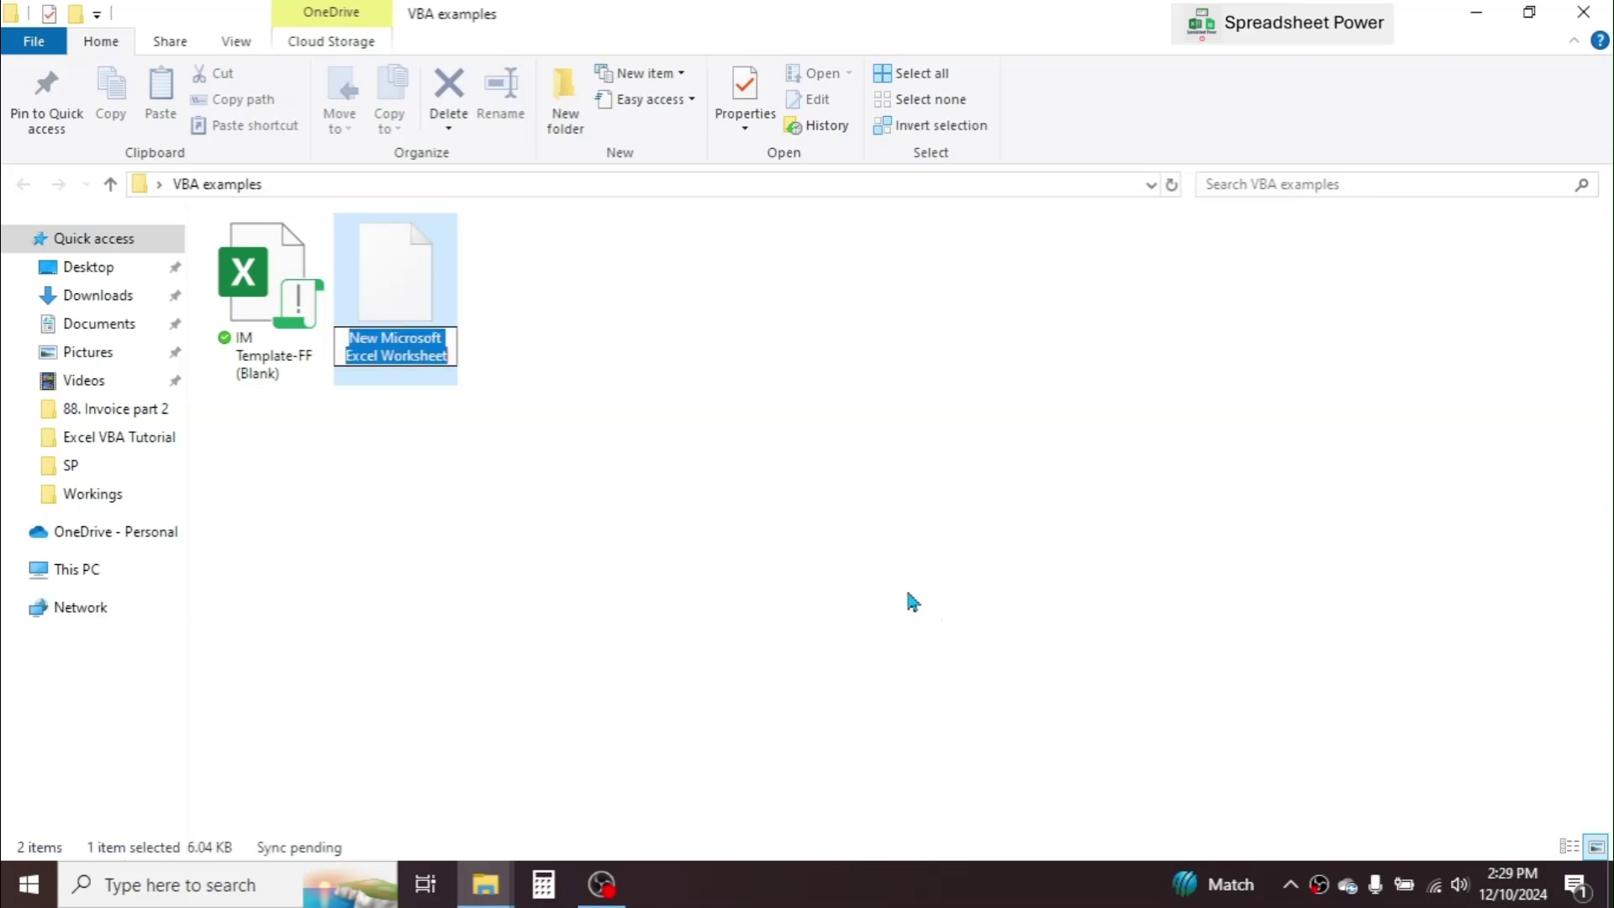
left_click(691, 444)
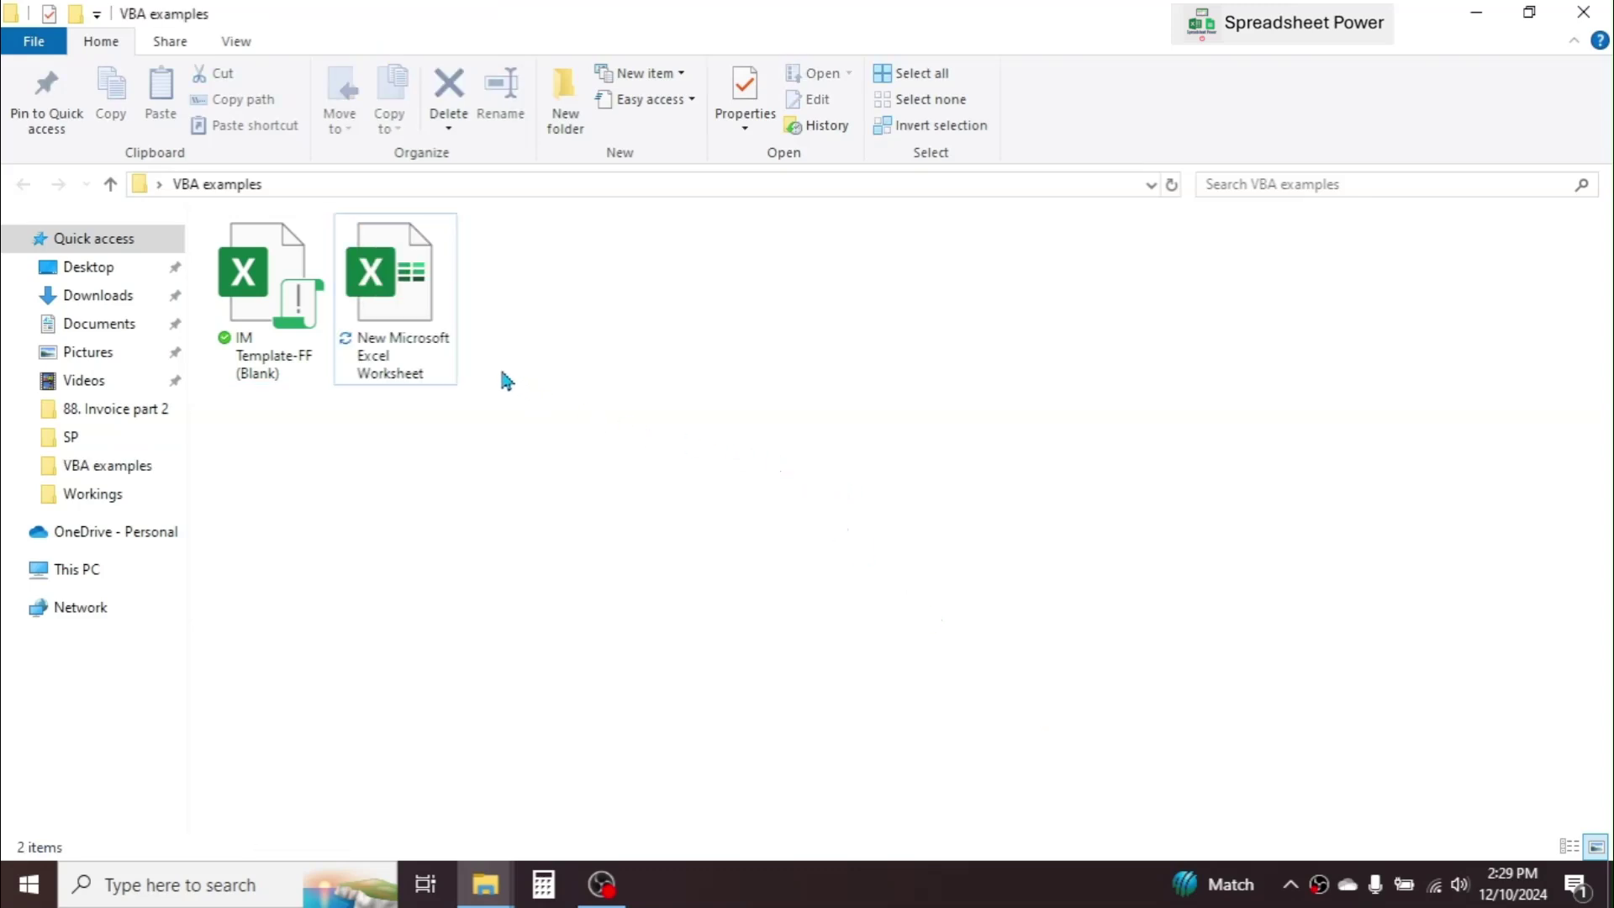
- Open the new blank workbook New Microsoft Excel Worksheet in Excel
left_click(376, 244)
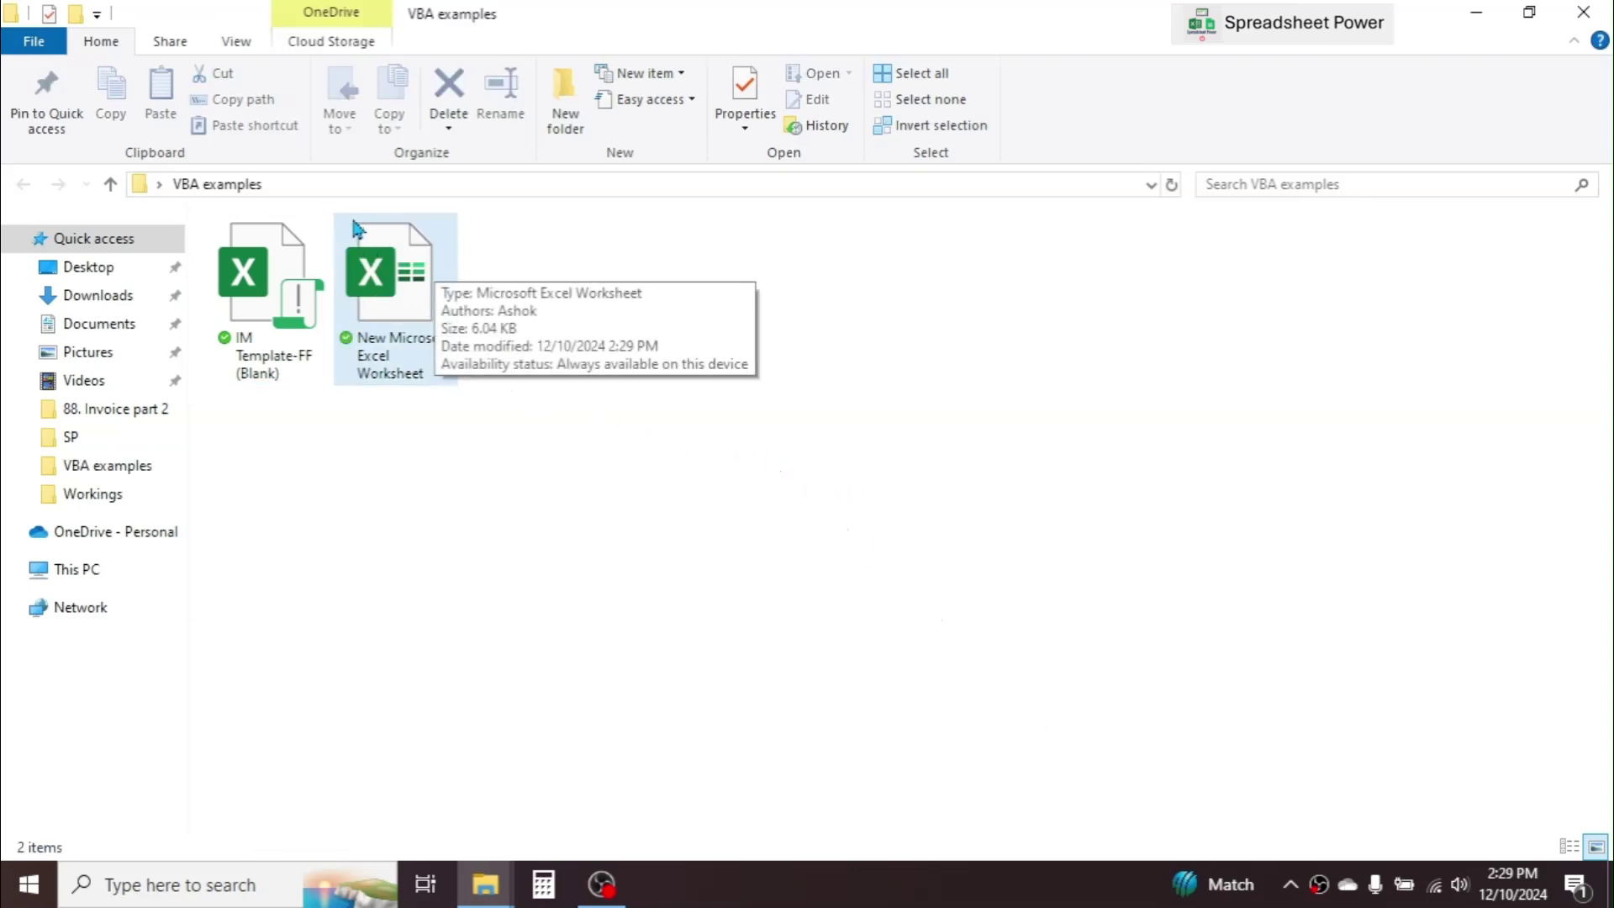
left_click(252, 250)
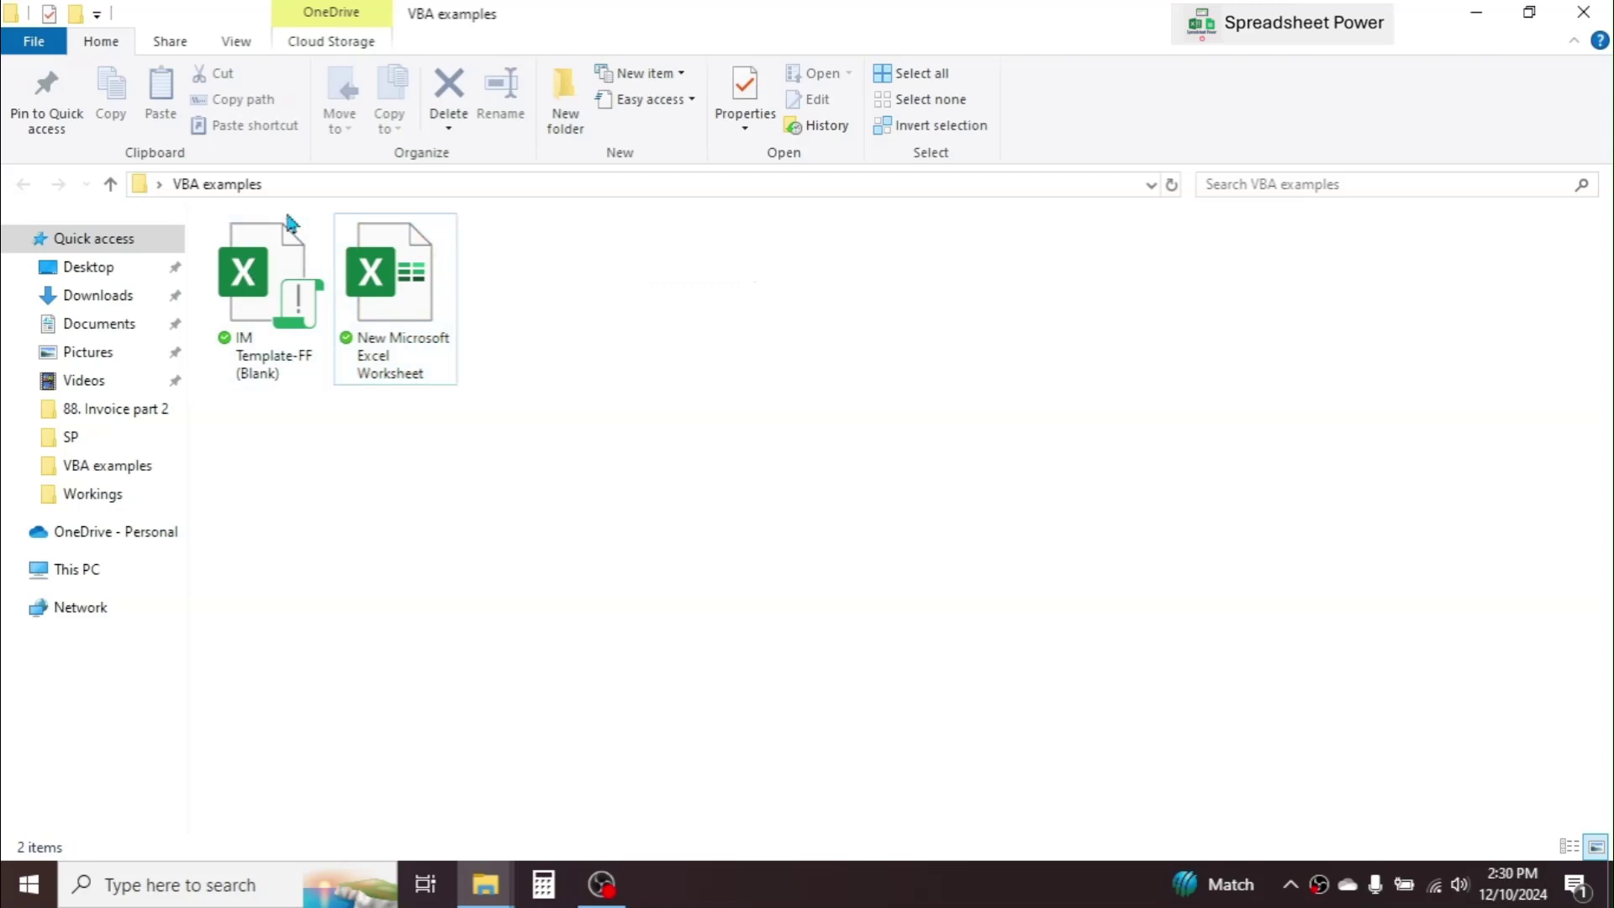
left_click(393, 277)
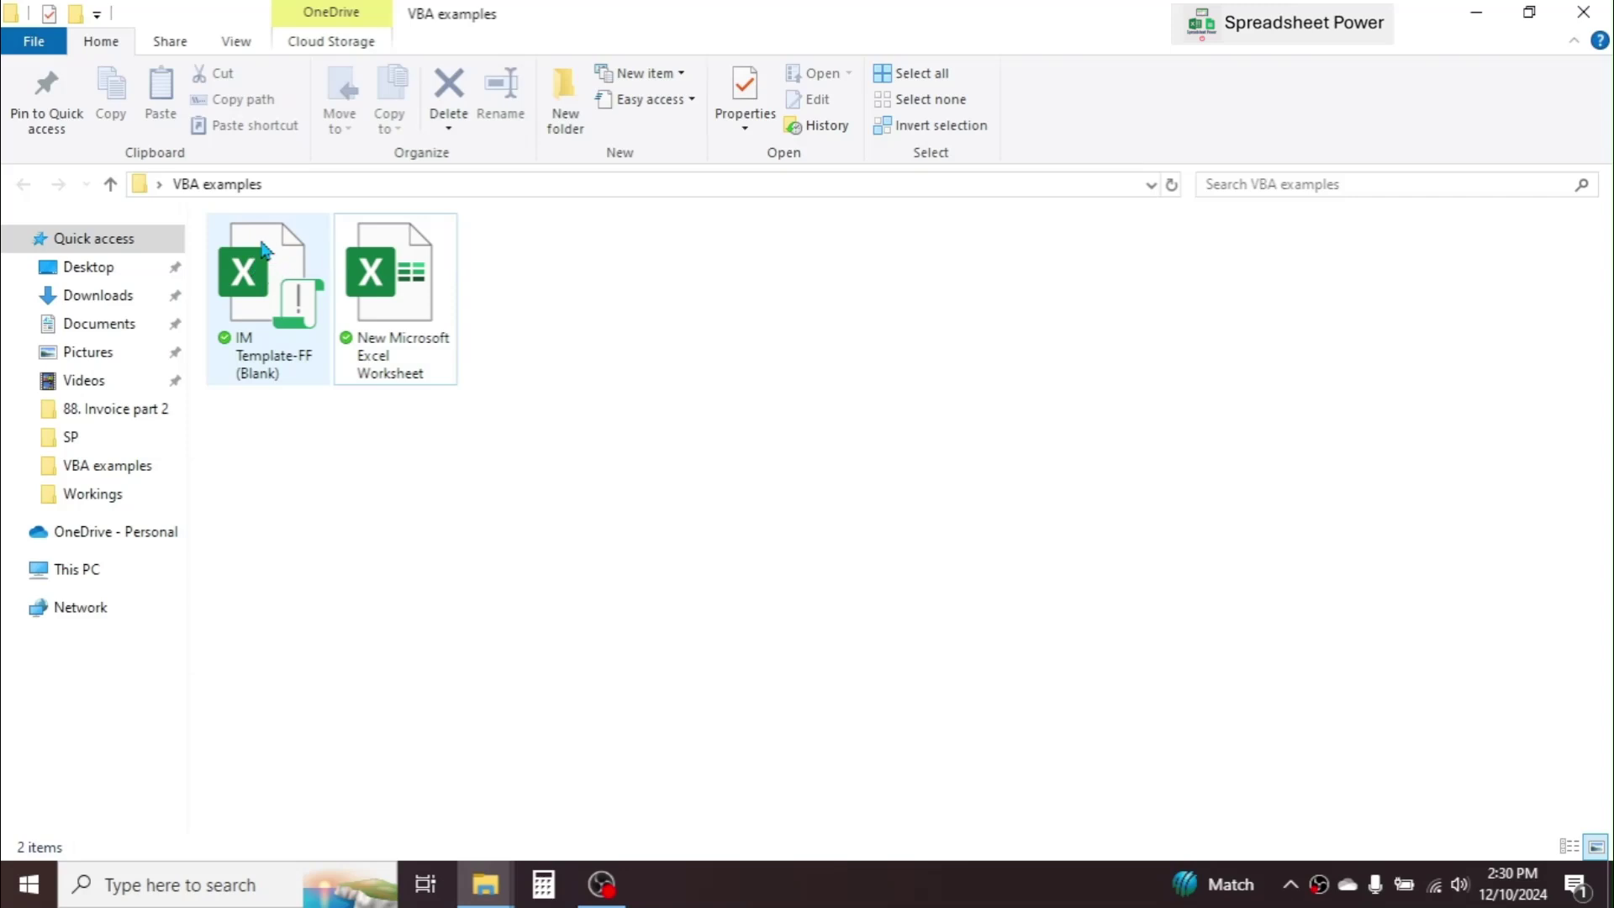
left_click(408, 290)
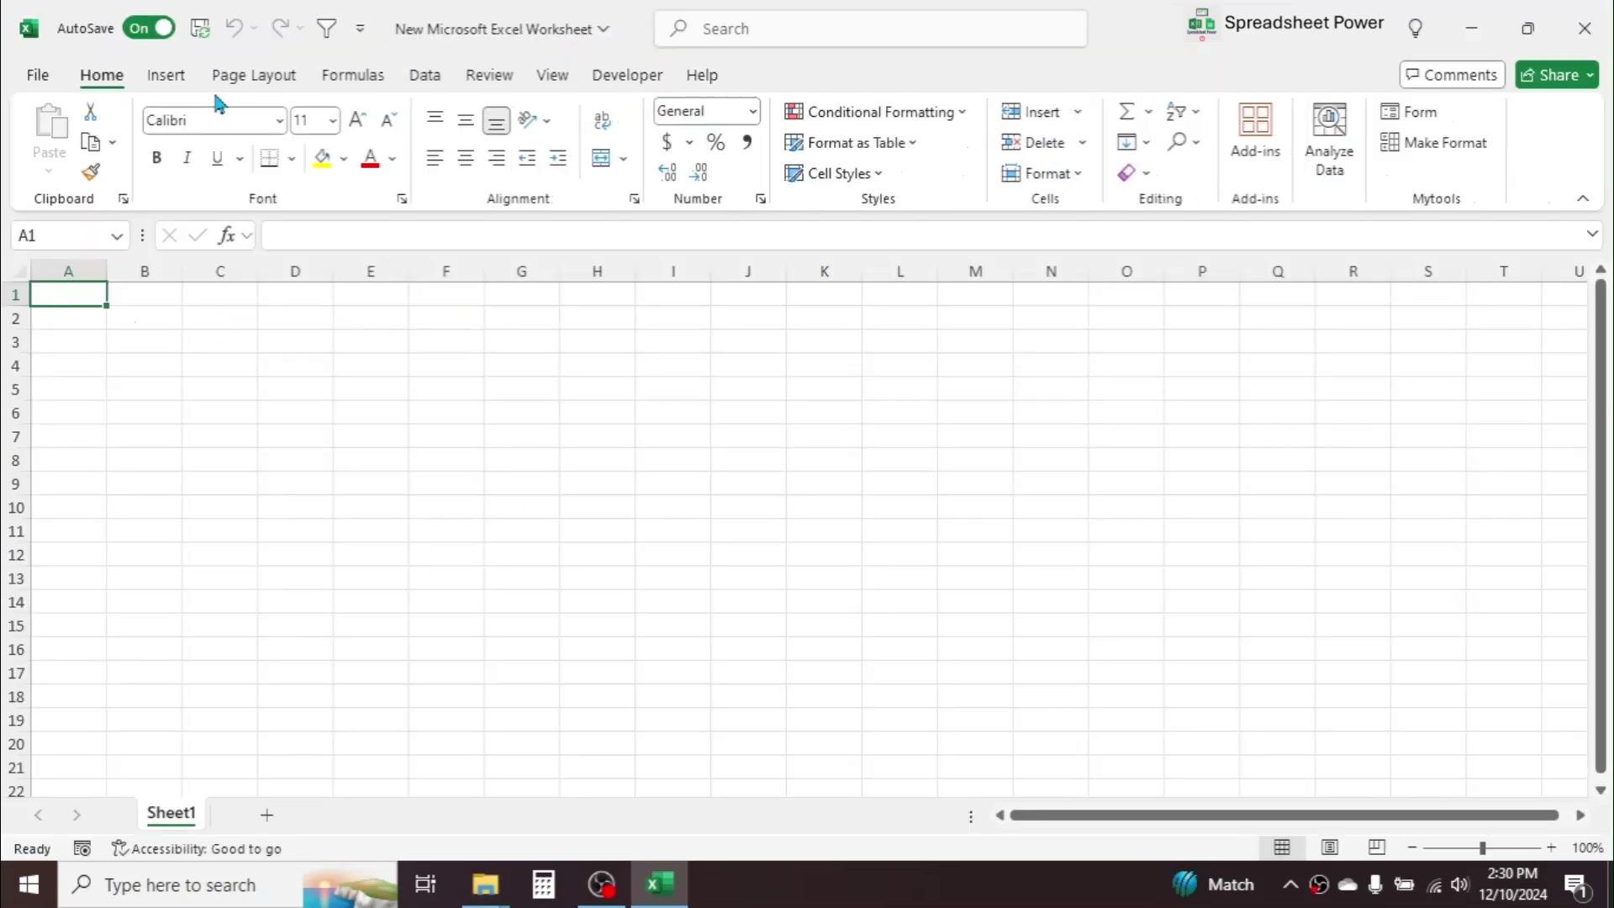
- Save As the new workbook with type Excel Macro-Enabled Workbook (*.xlsm)
left_click(39, 81)
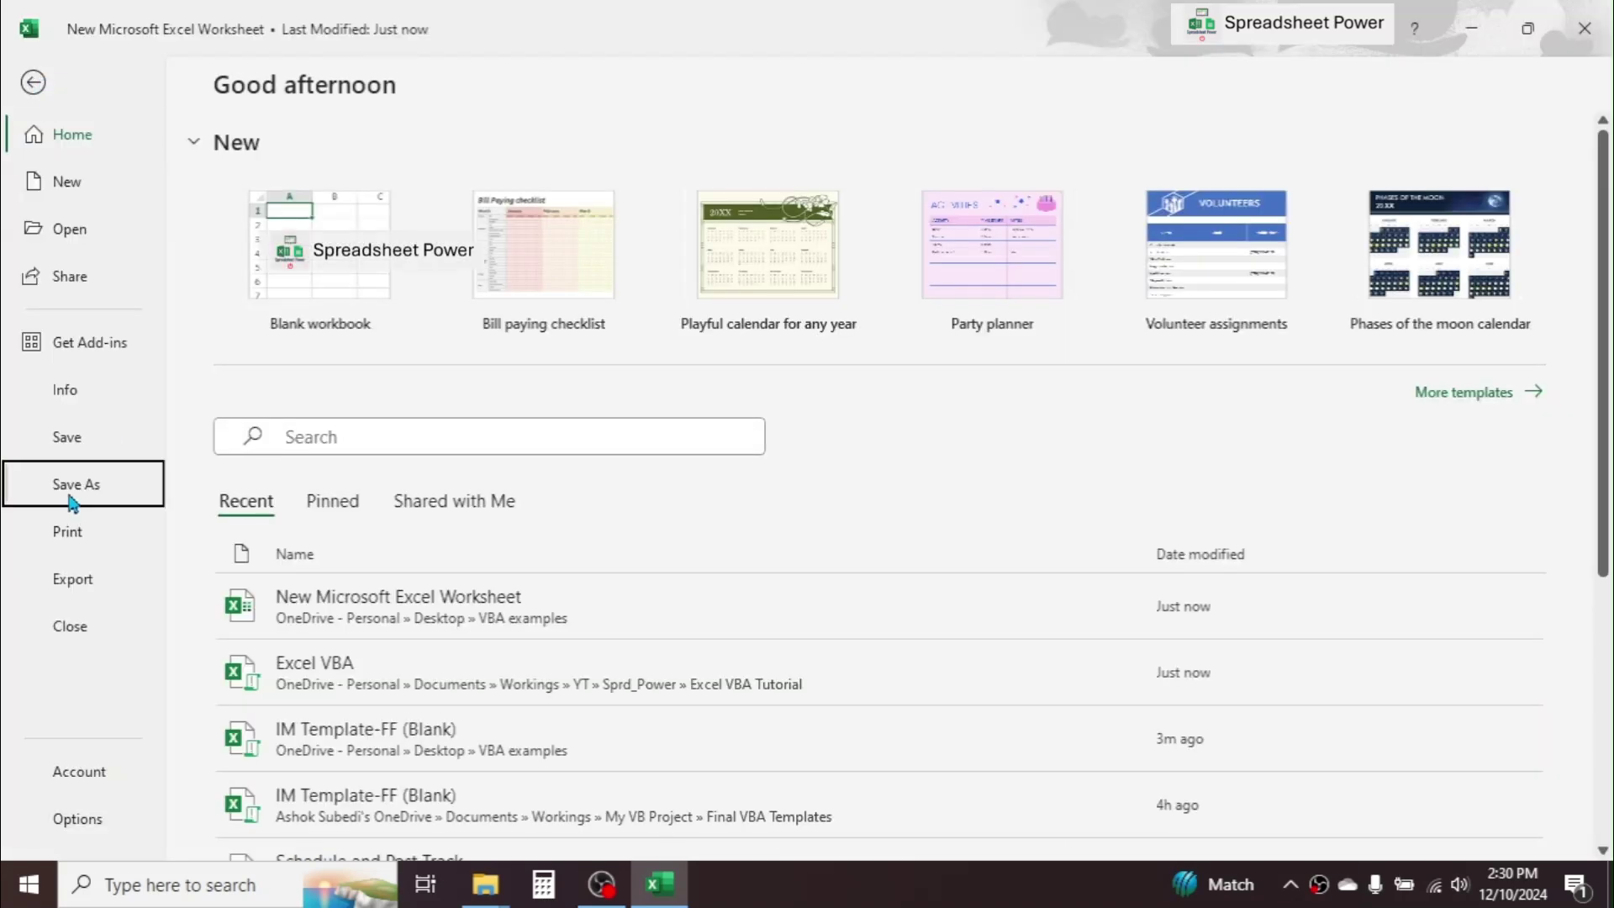
left_click(71, 497)
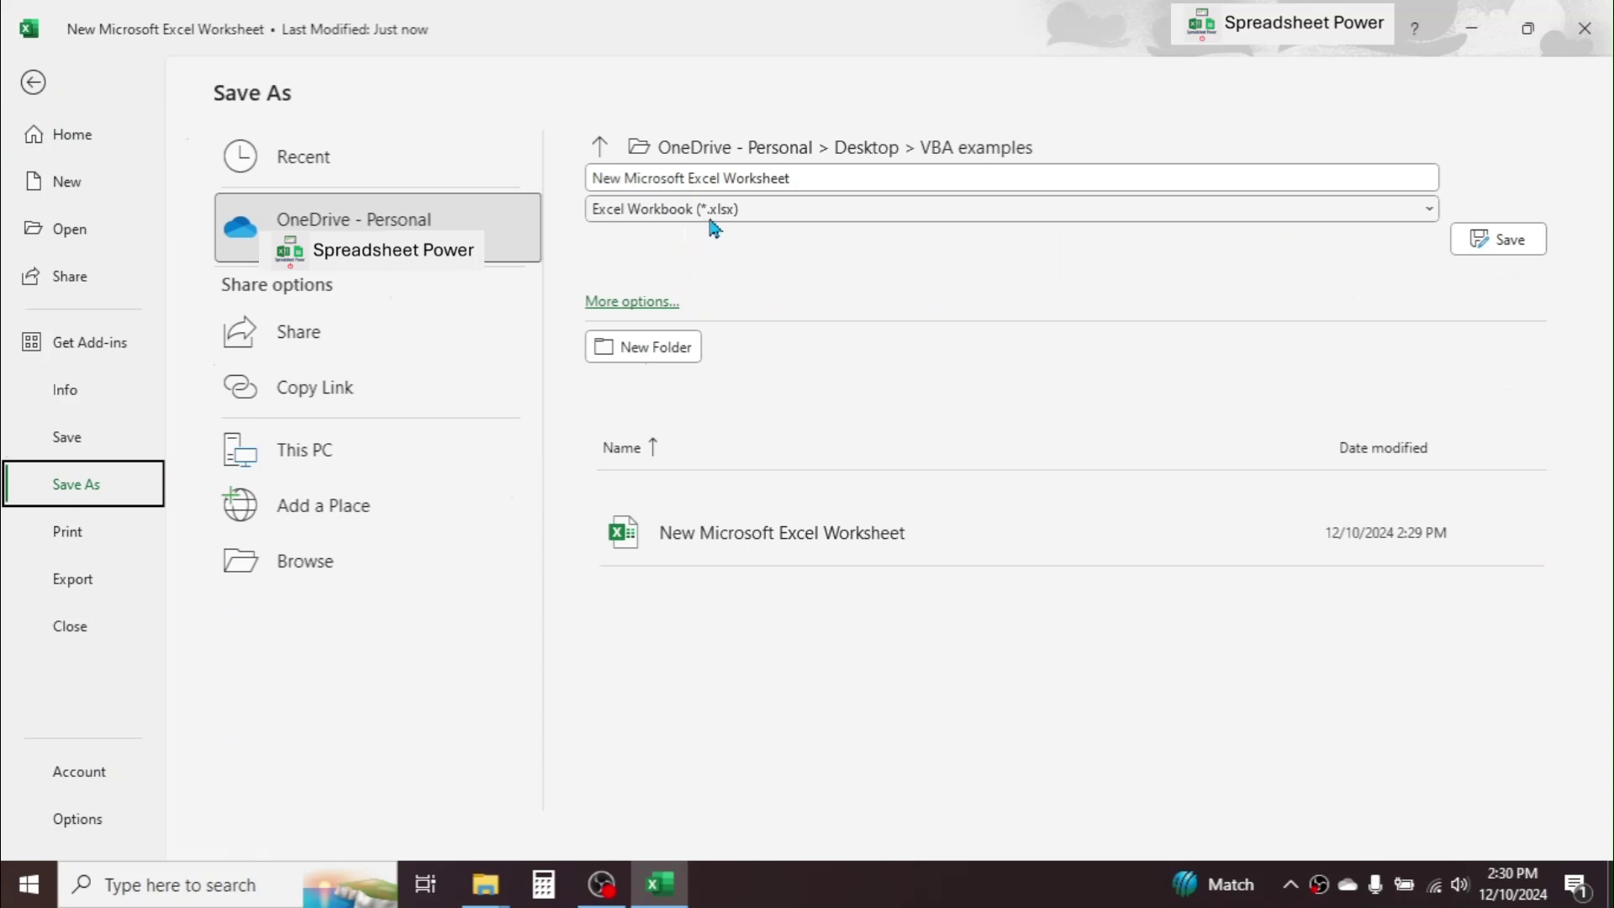
left_click(719, 211)
left_click(721, 216)
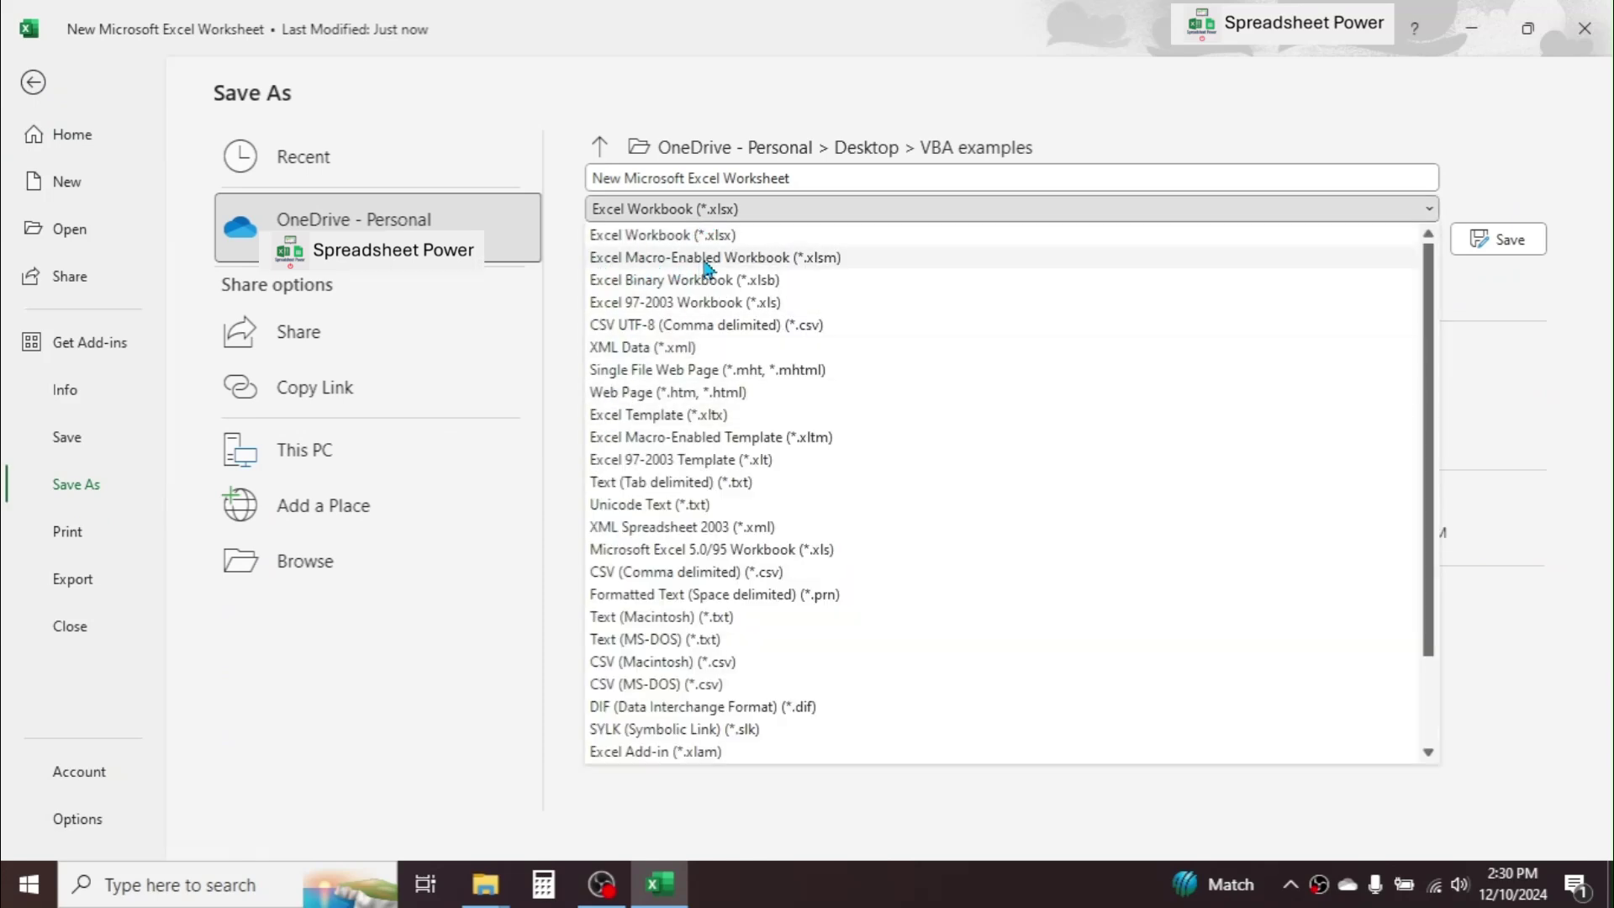
left_click(739, 261)
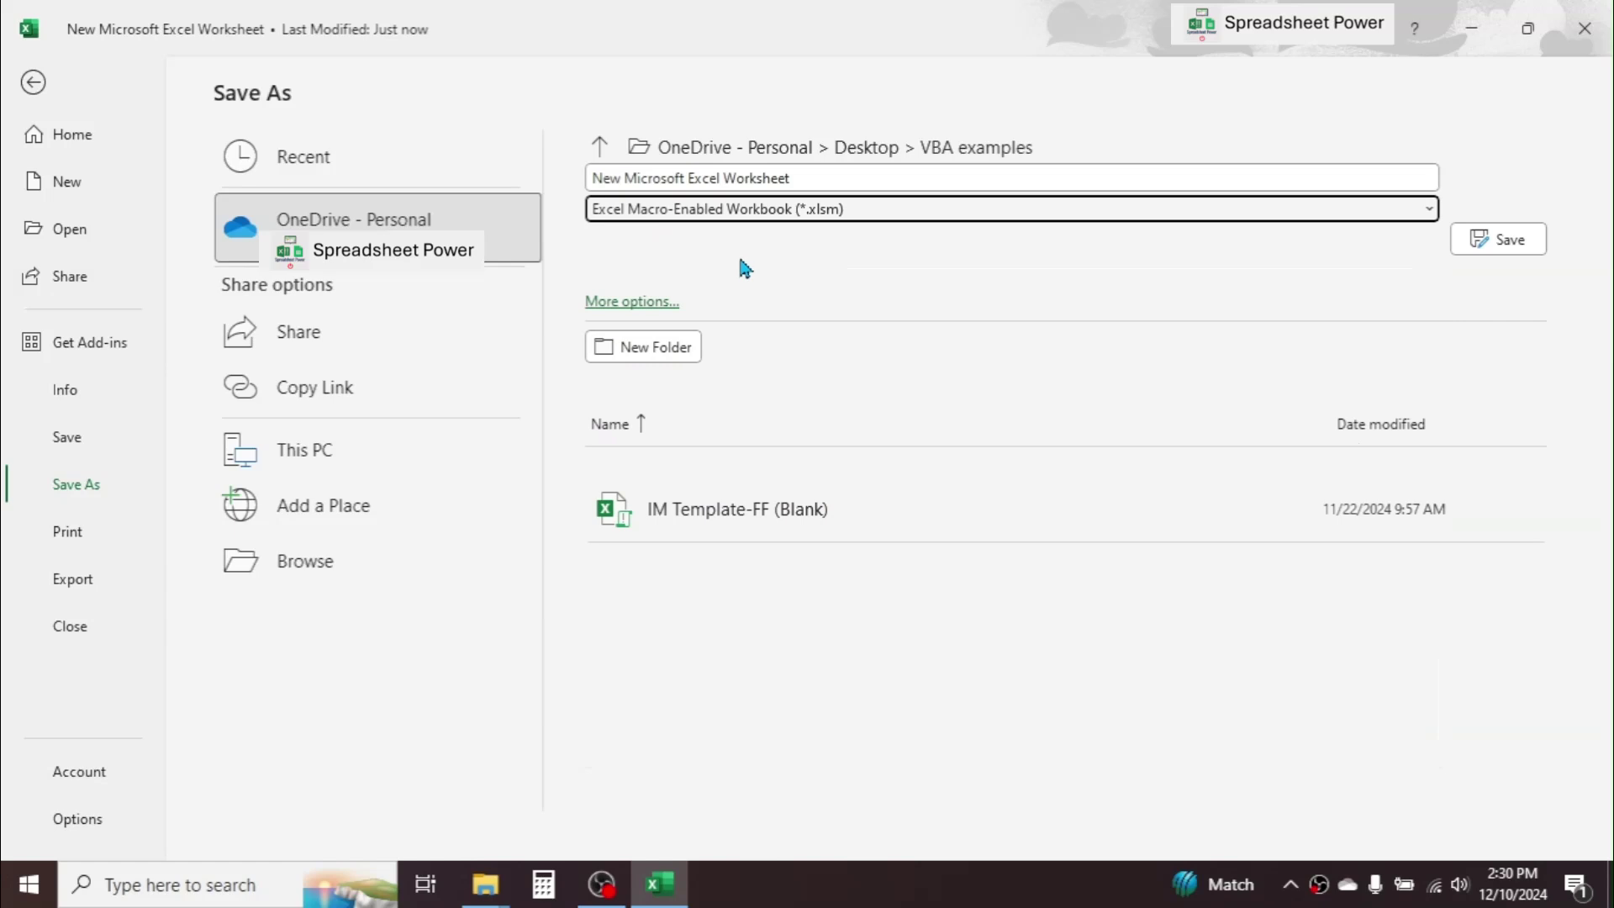
left_click(1504, 241)
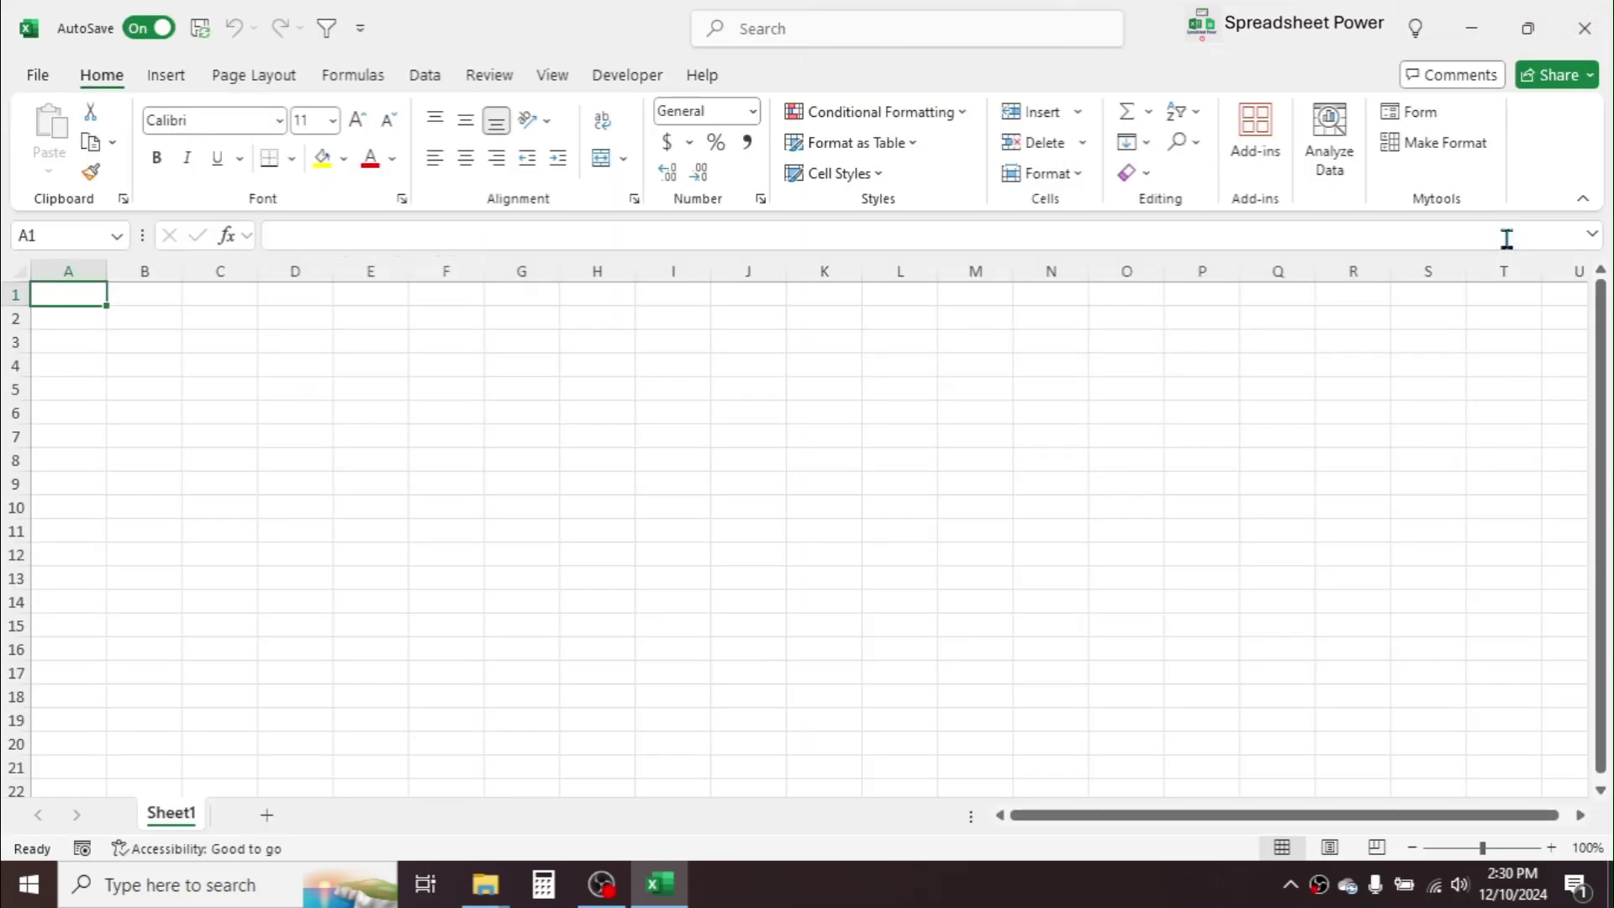
- Close the workbook, show File name extensions in Explorer's View tab, and reopen the VBA Tutorial workbook
left_click(1591, 28)
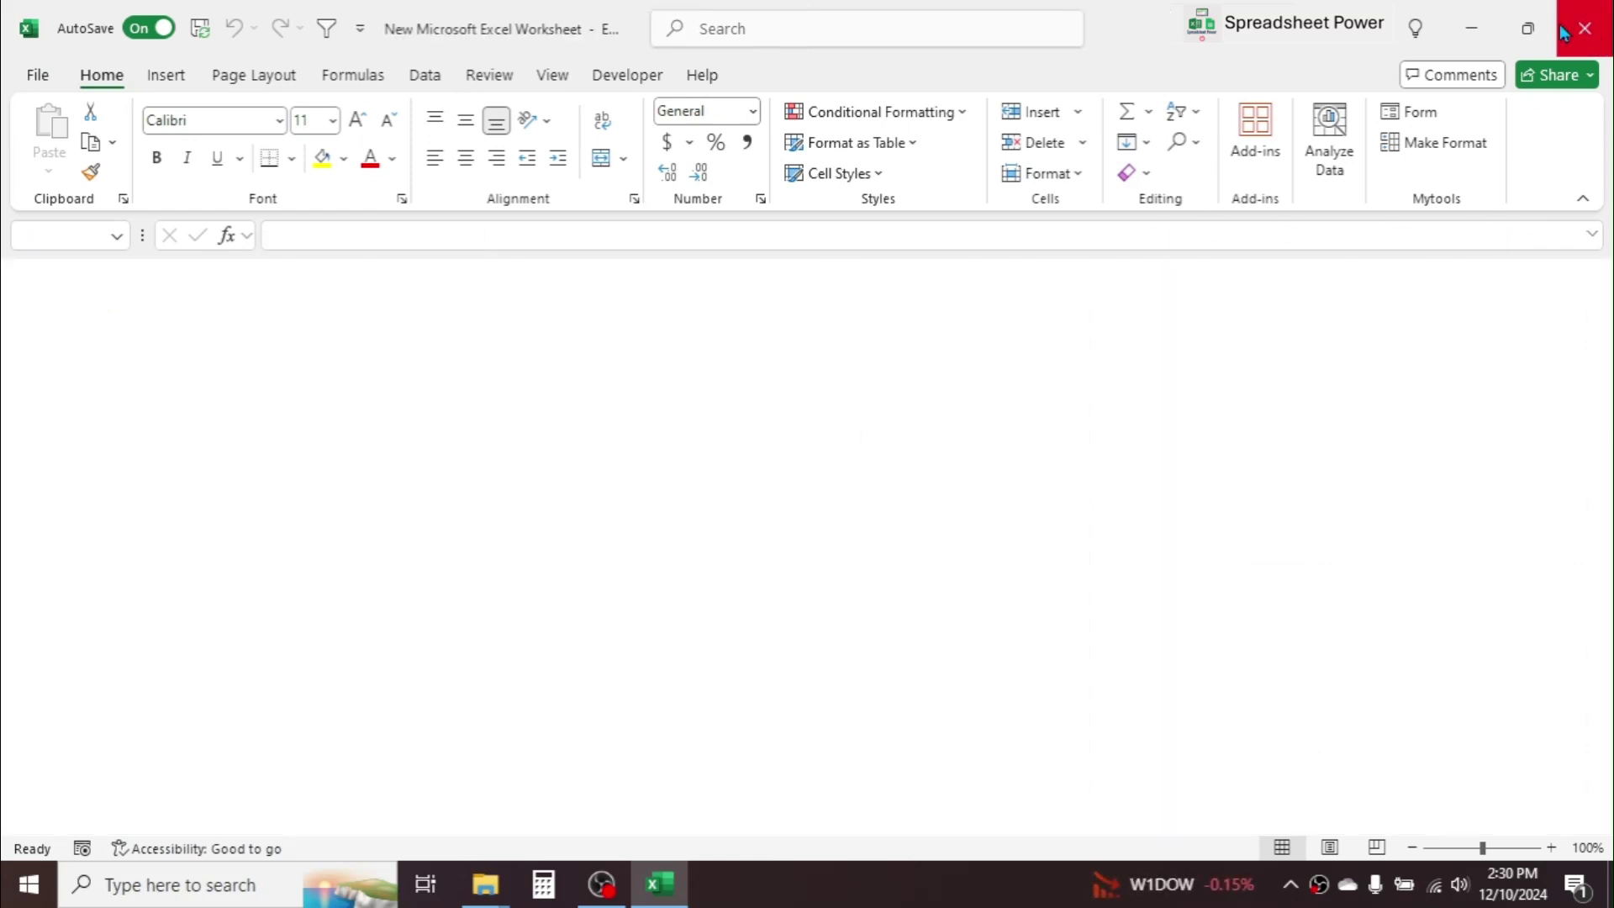
left_click(760, 436)
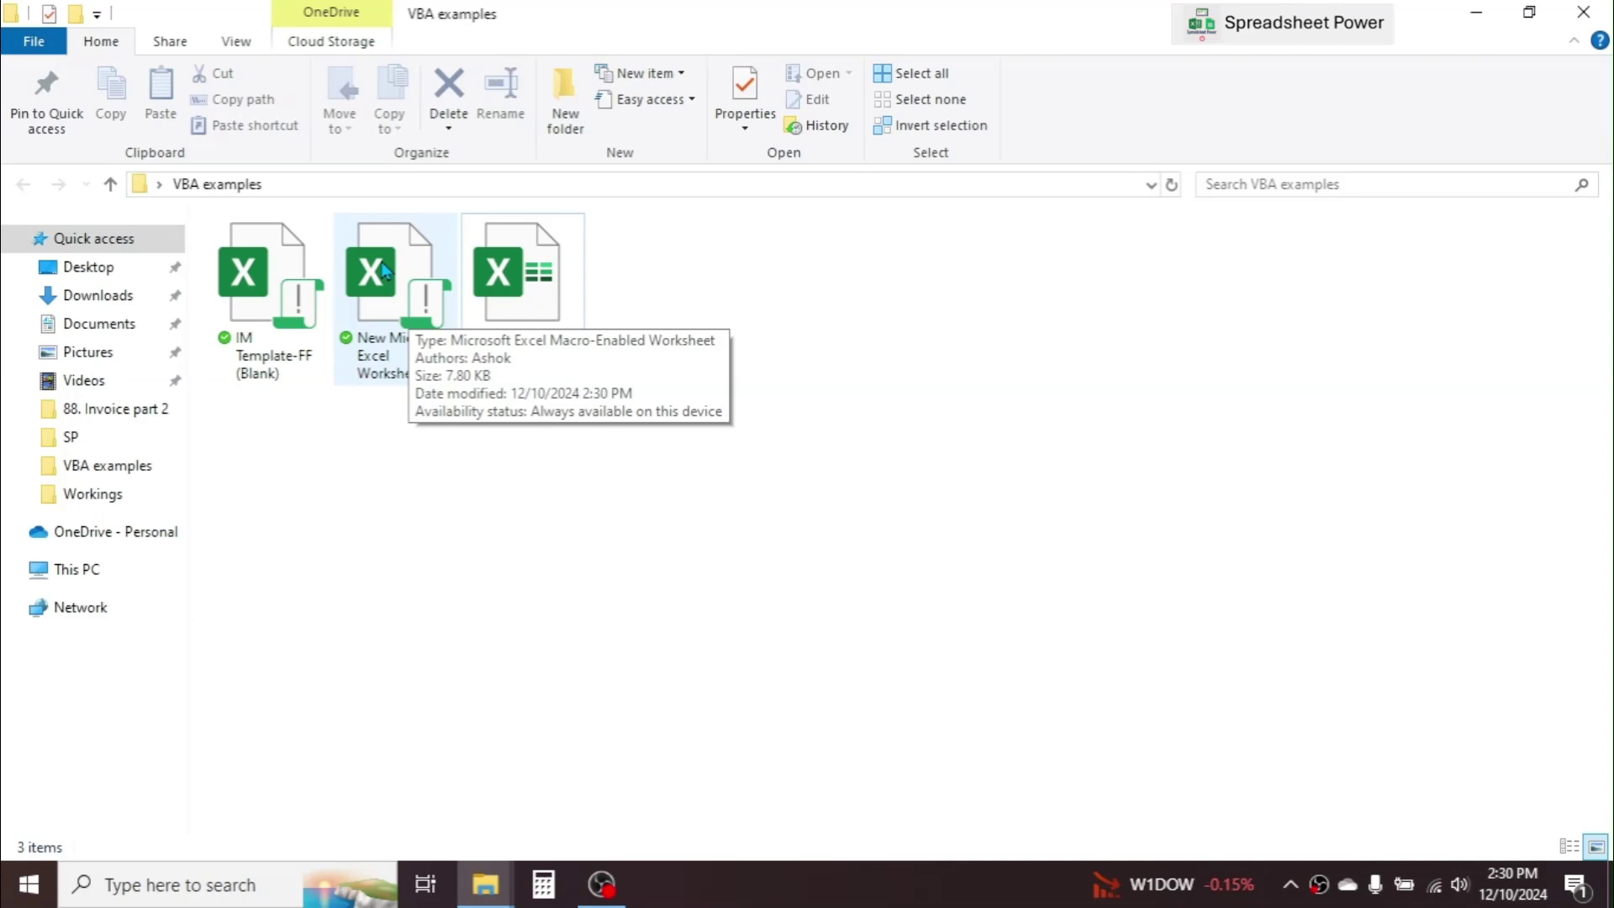
left_click(242, 46)
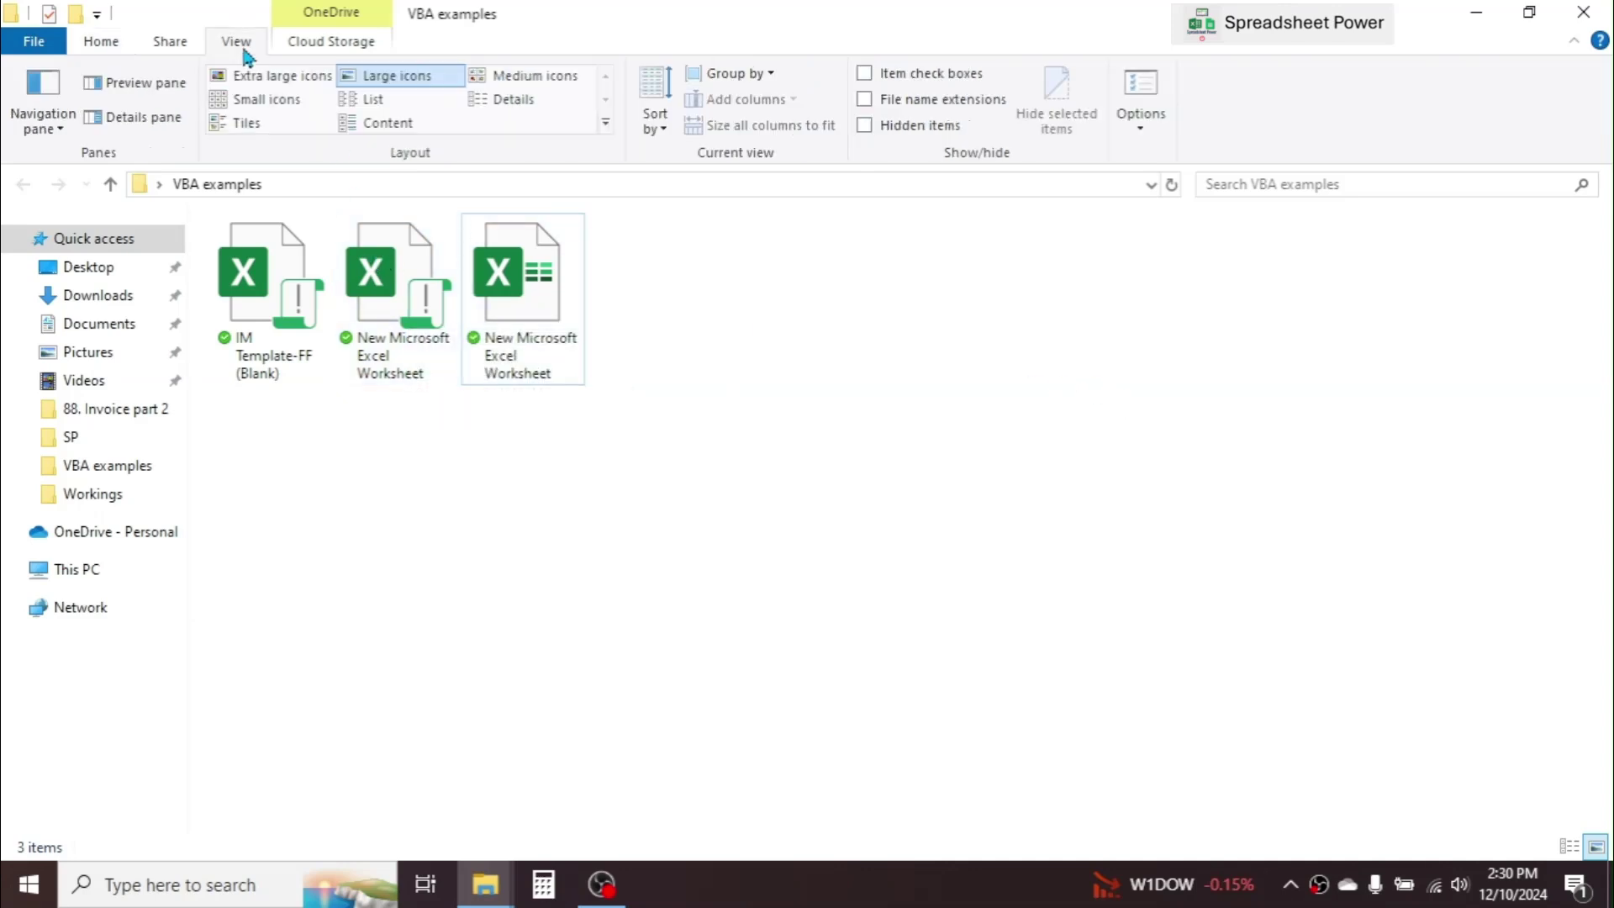
left_click(864, 100)
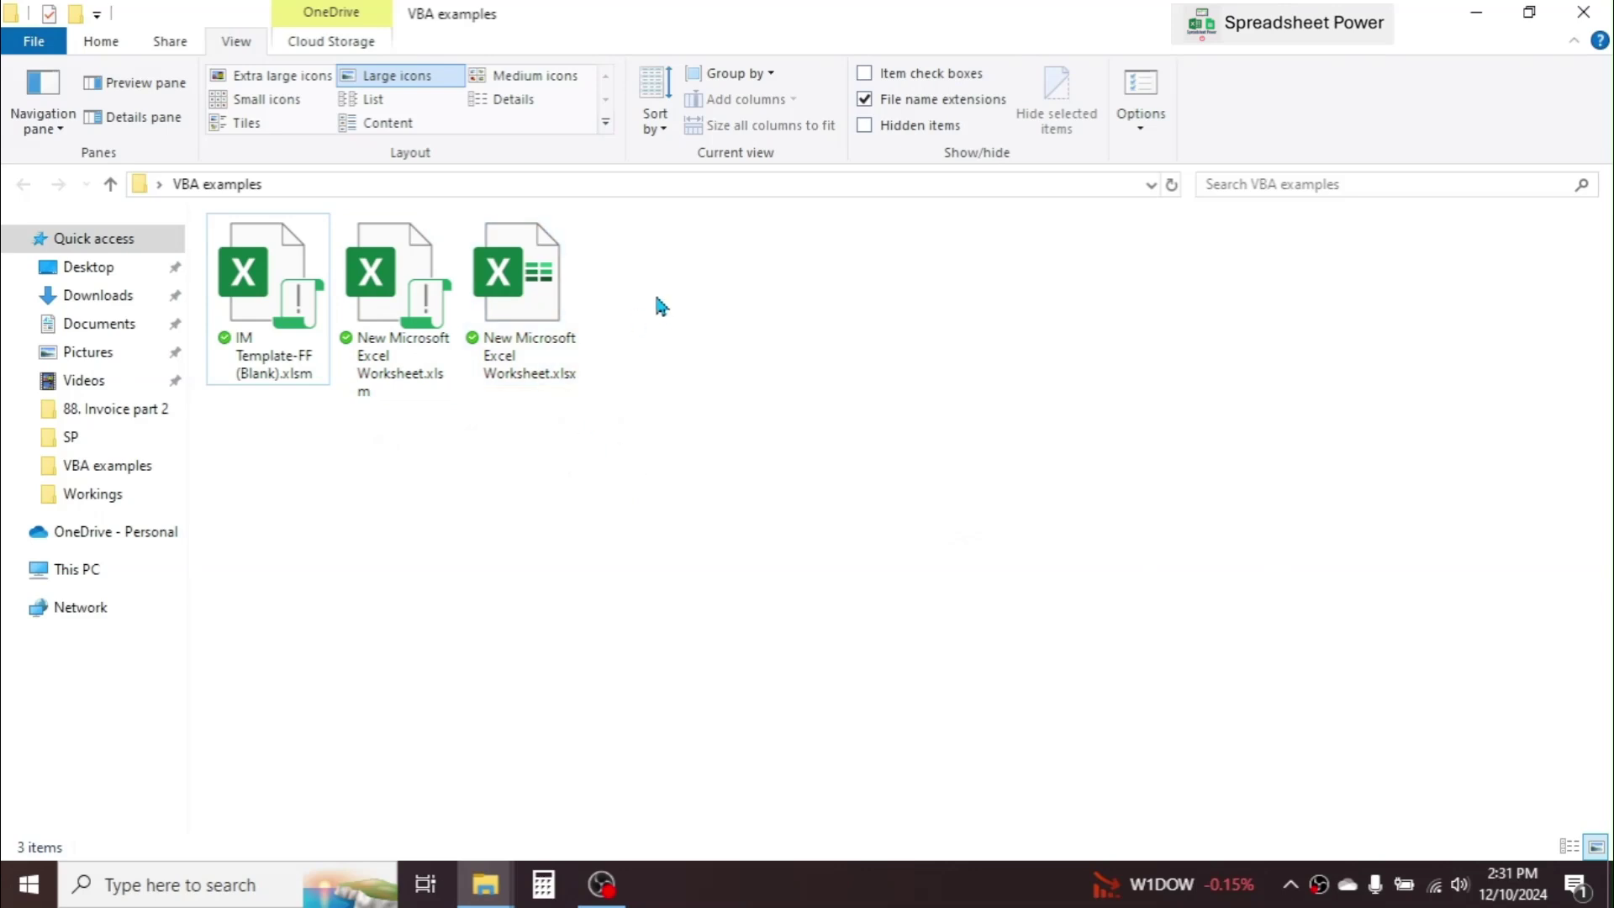
double_click(565, 379)
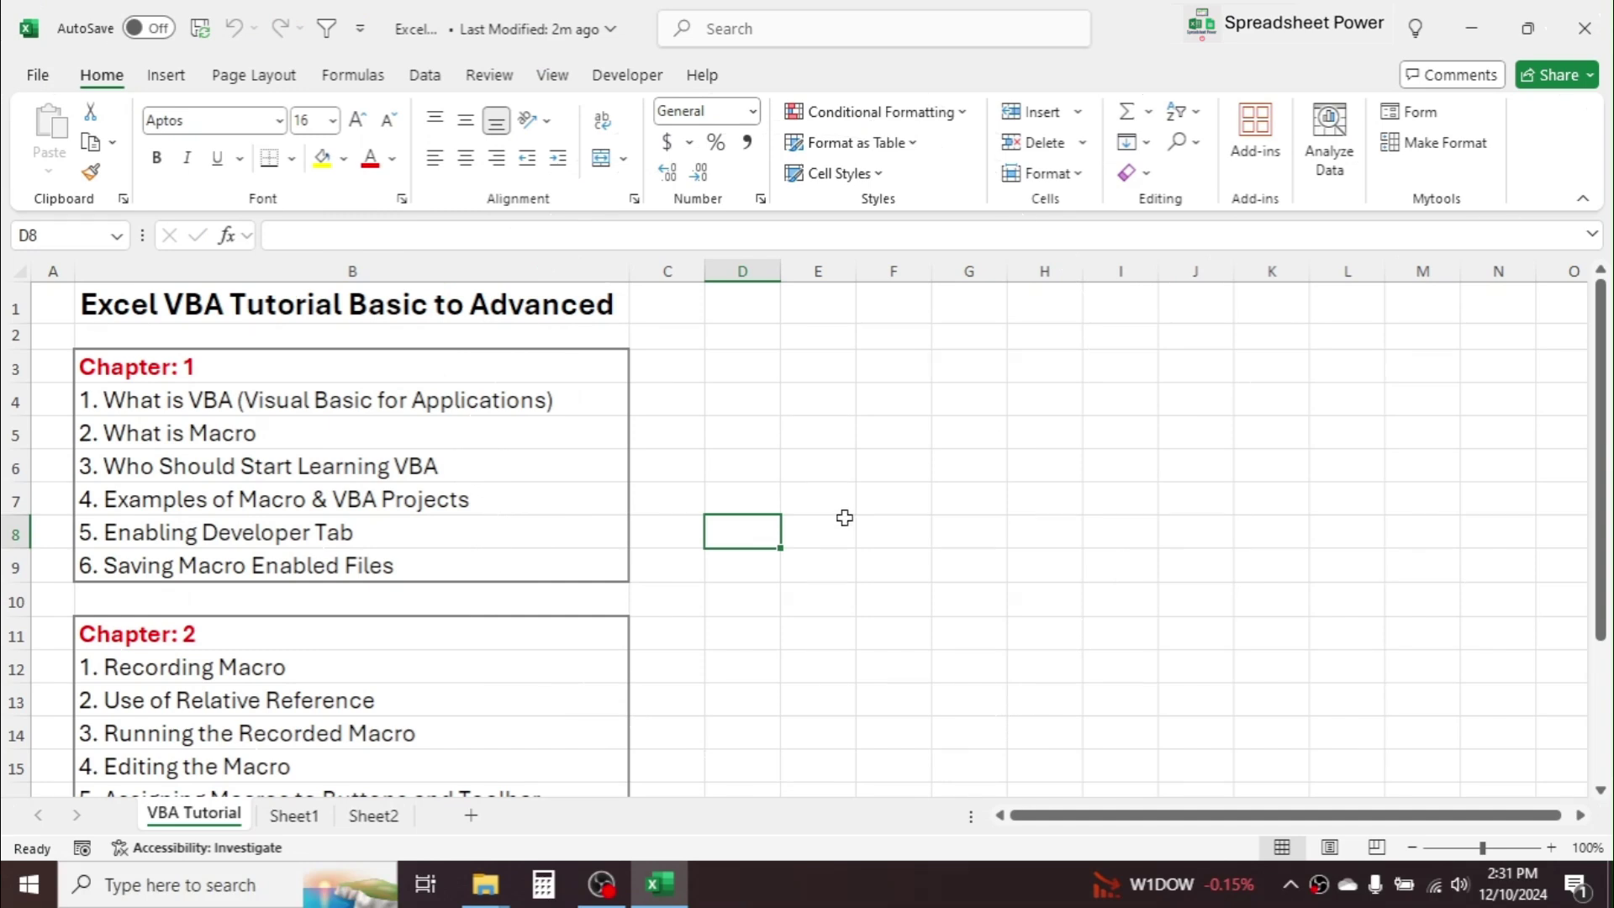
left_click(814, 588)
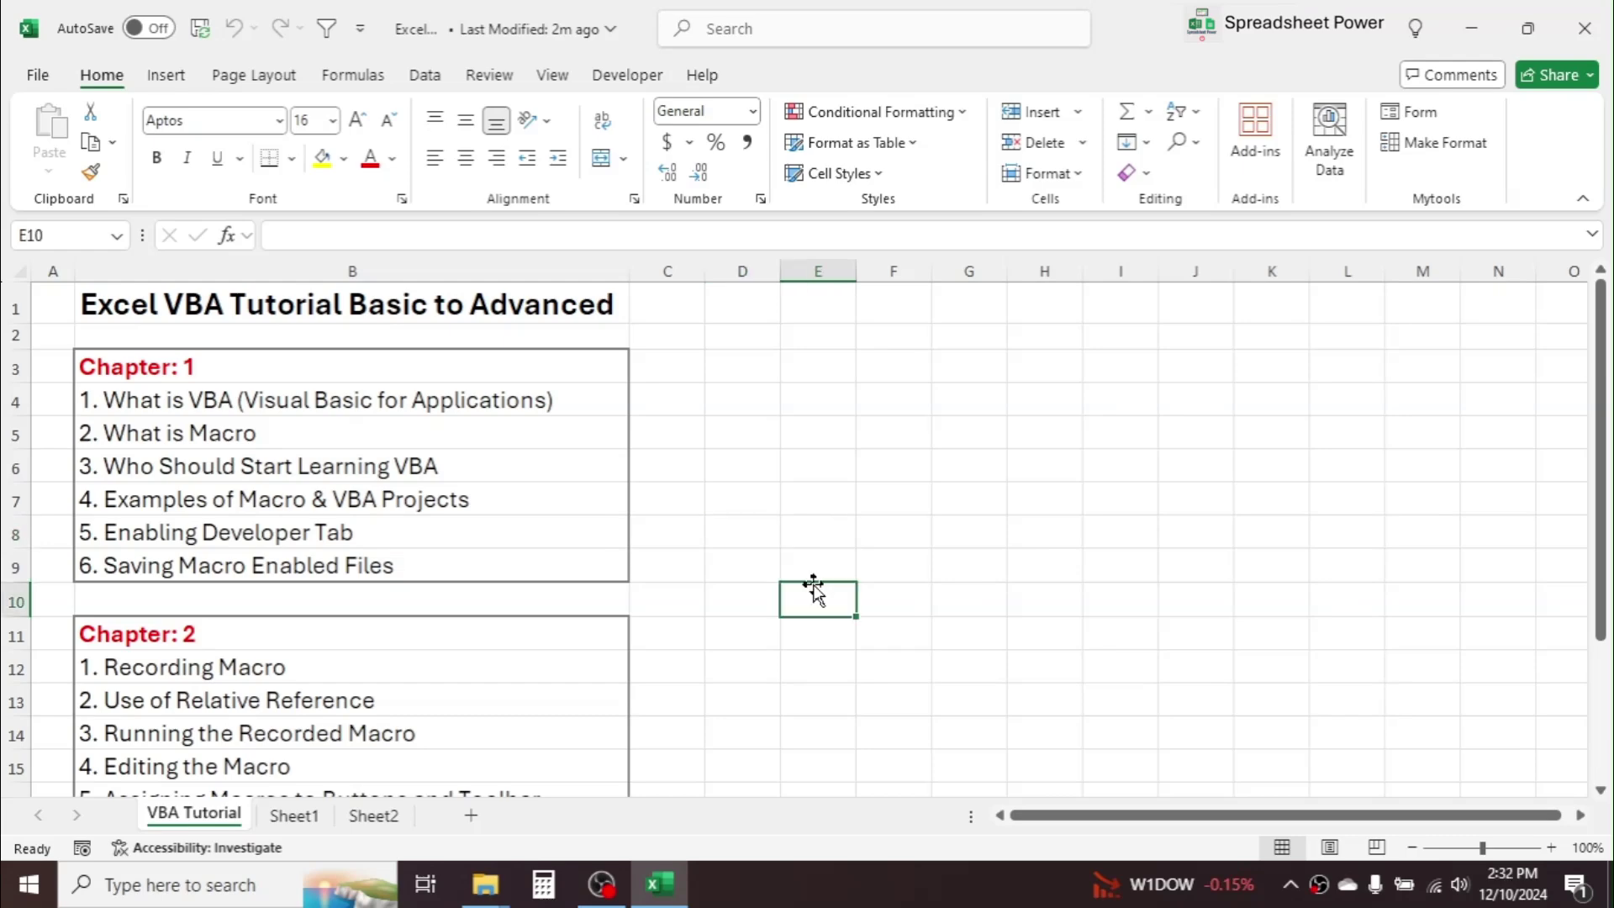
left_click(275, 664)
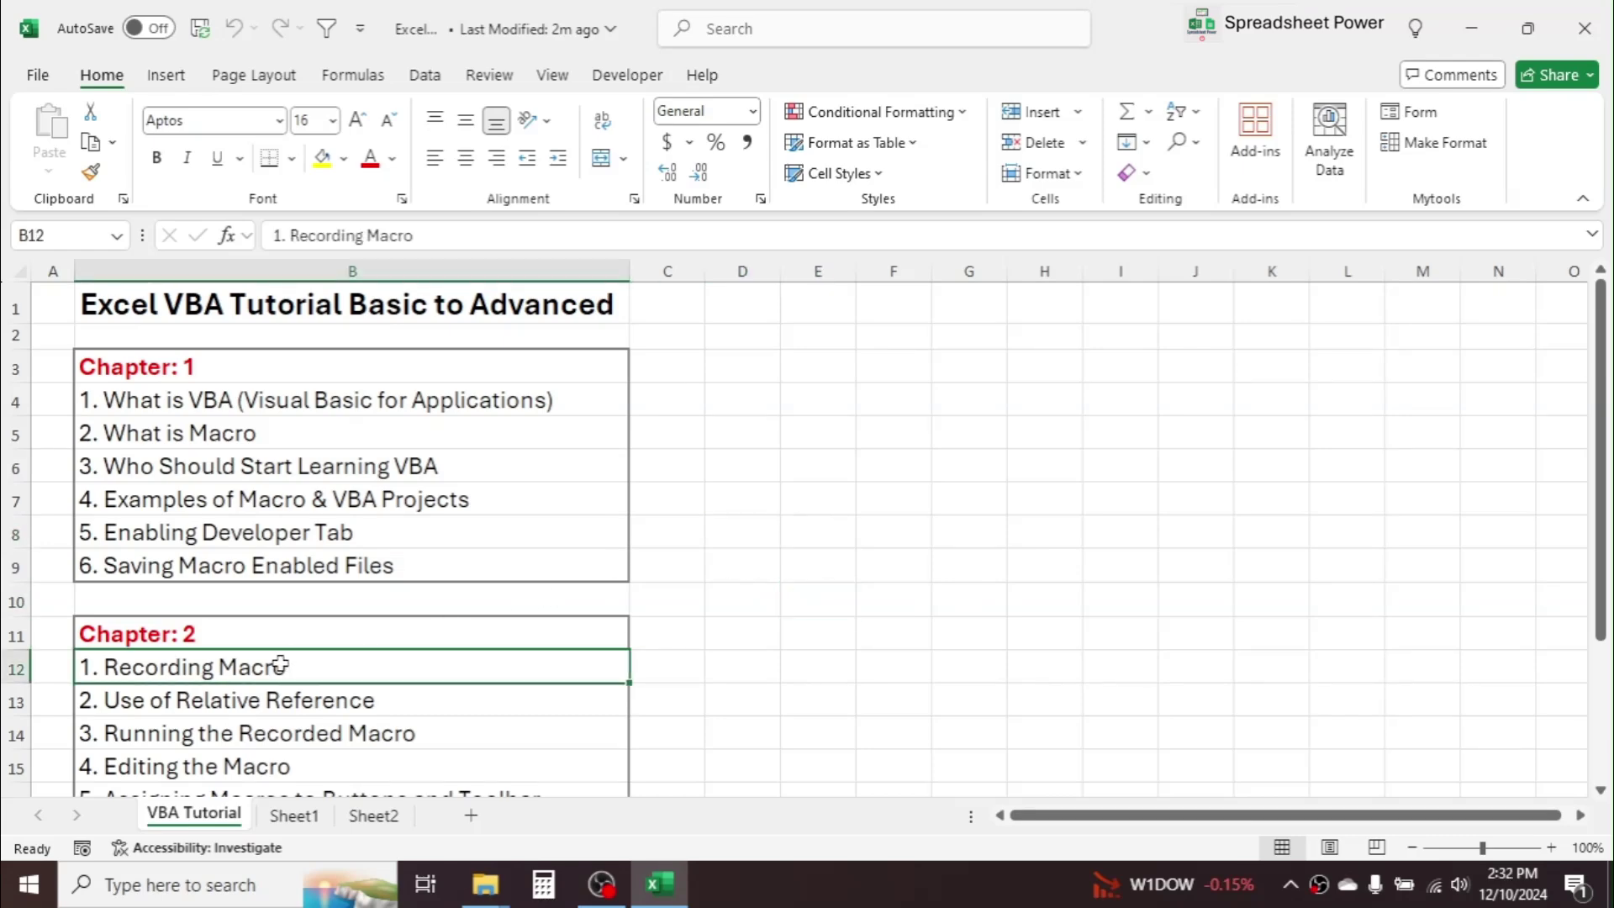
left_click(221, 698)
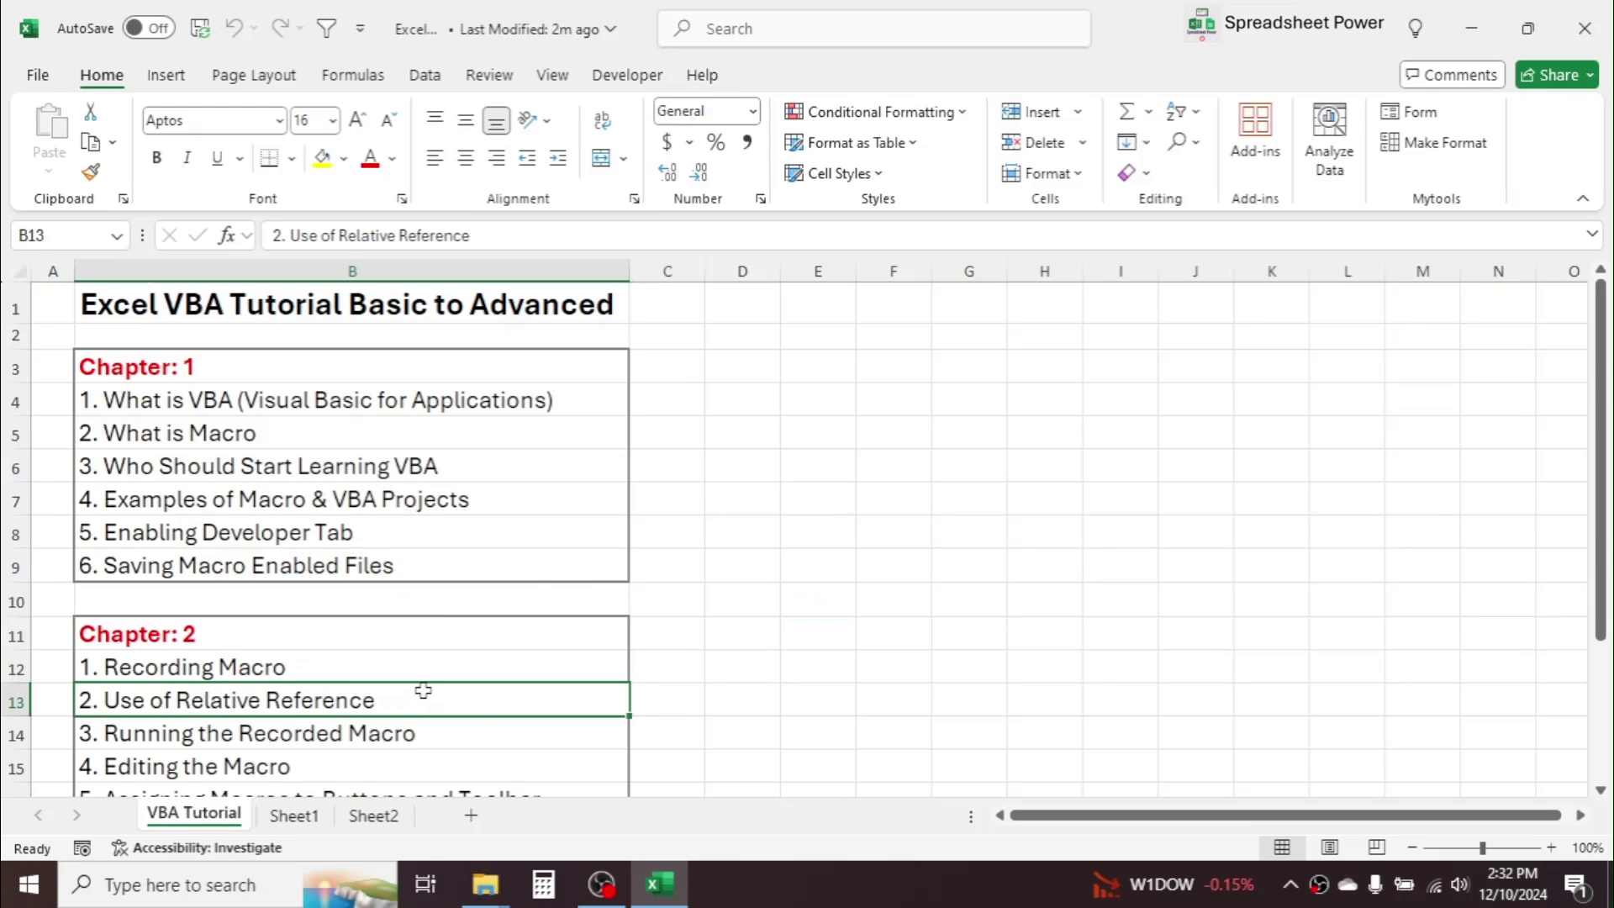
left_click(281, 738)
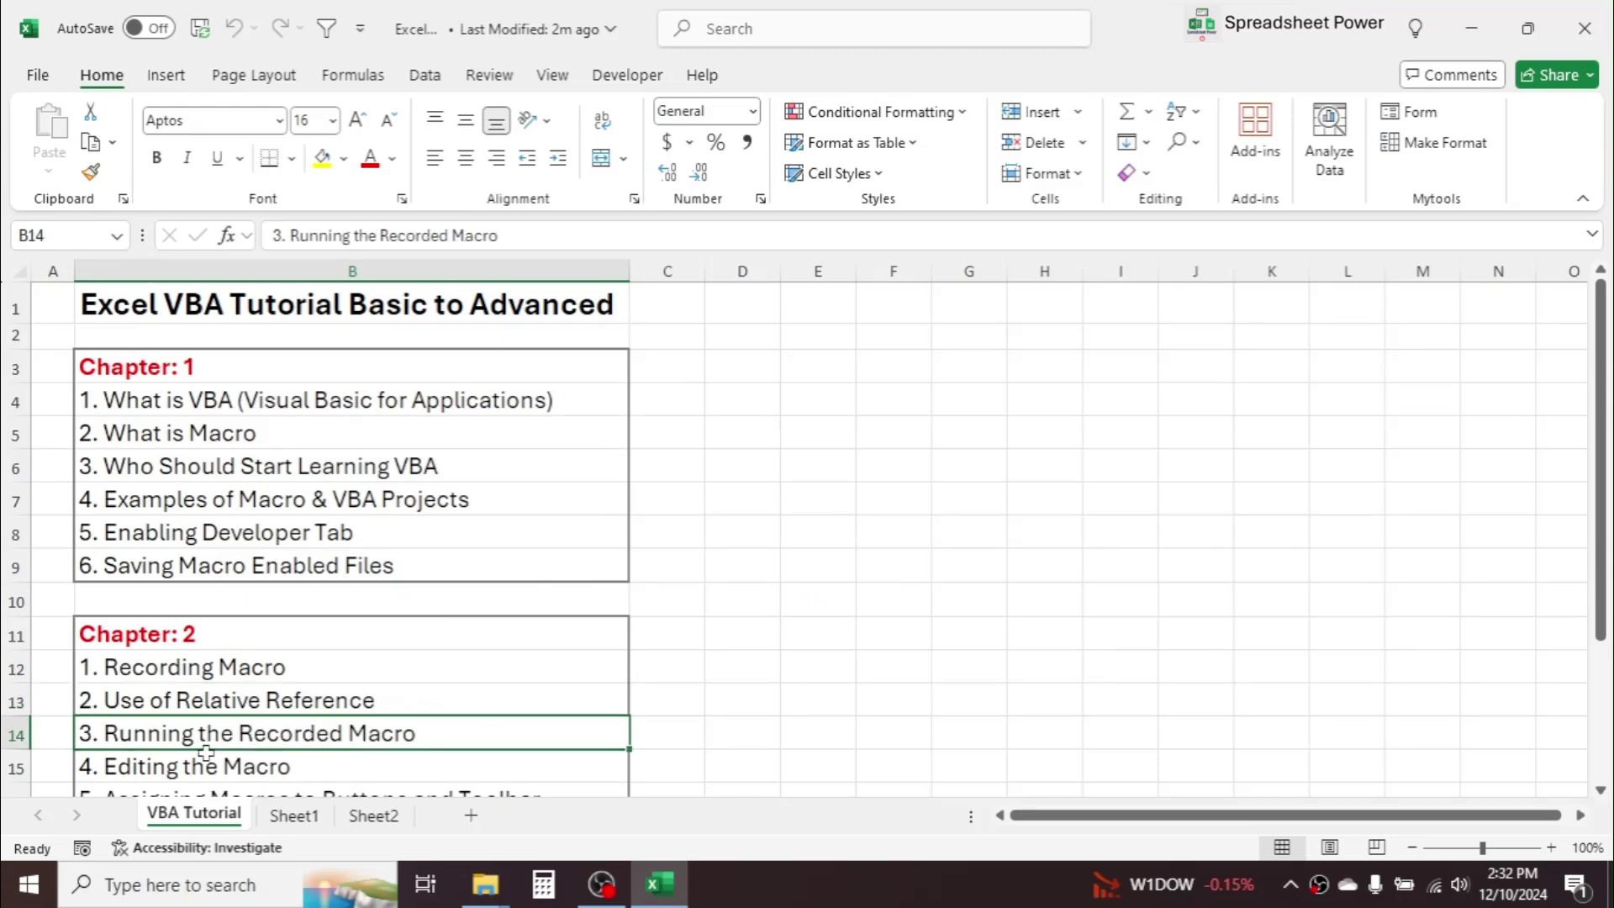
left_click(178, 763)
left_click(1600, 791)
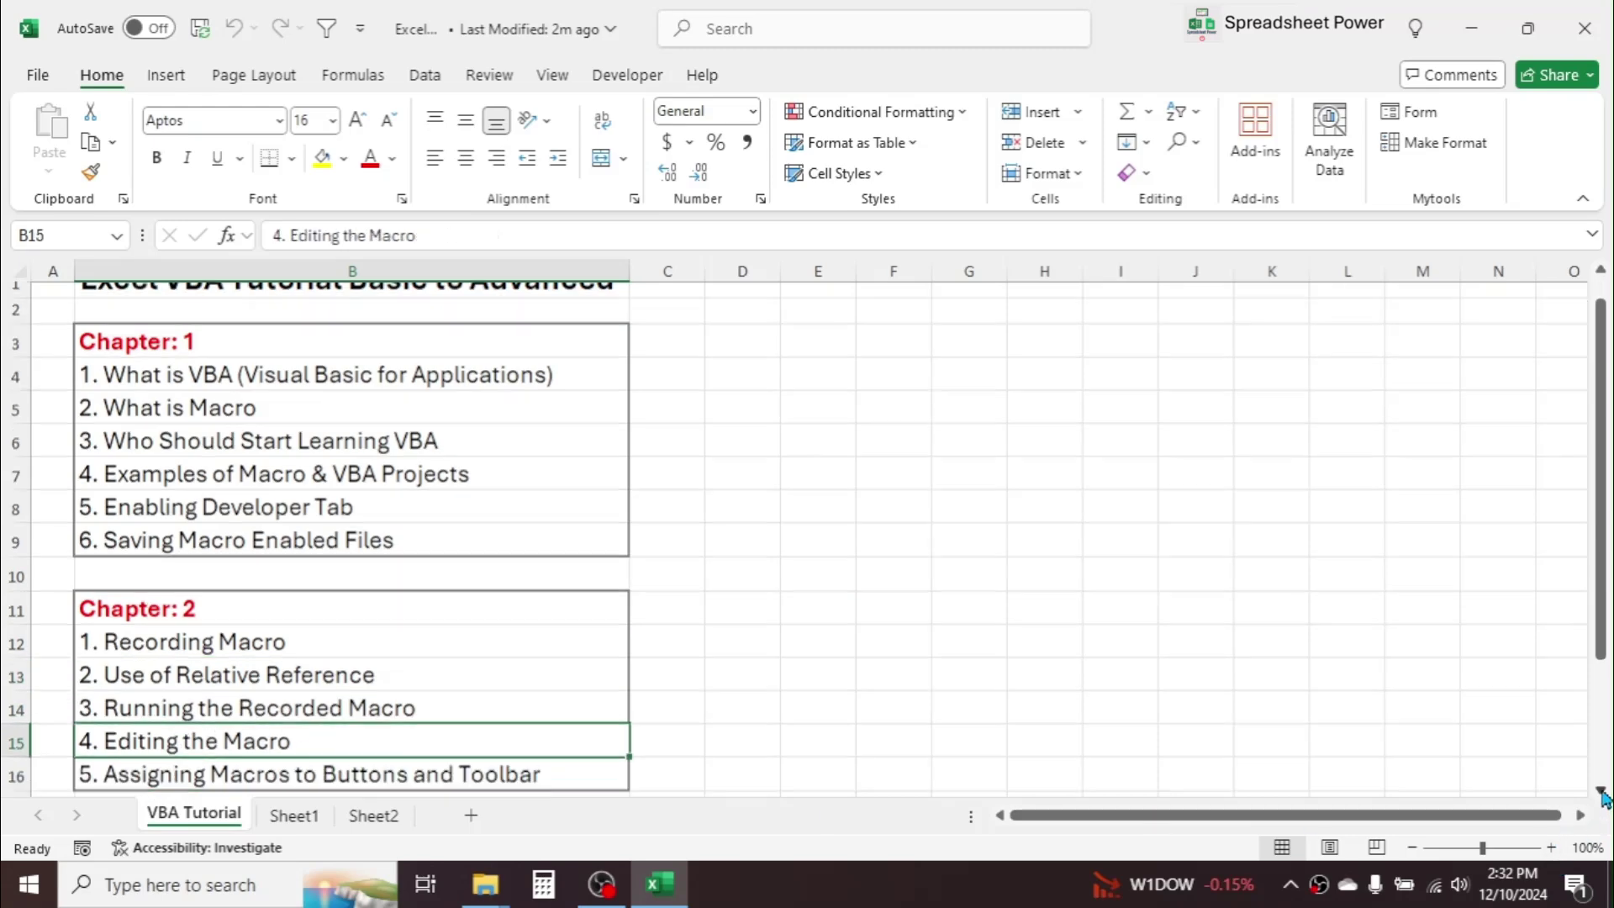
left_click(244, 759)
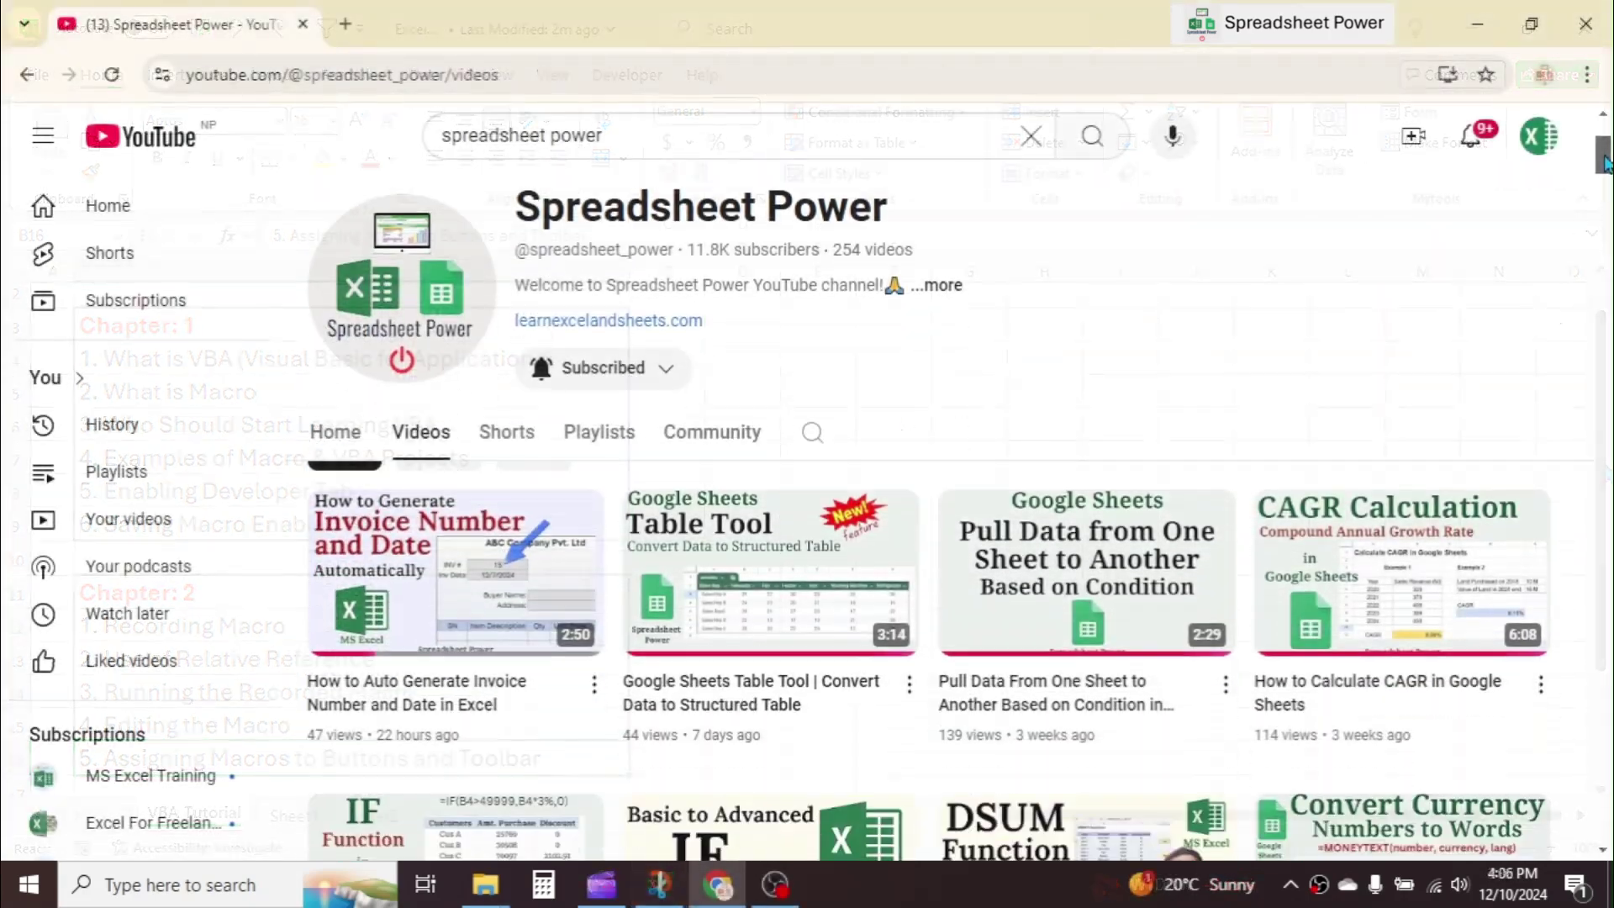
left_click_drag(1605, 159, 1607, 471)
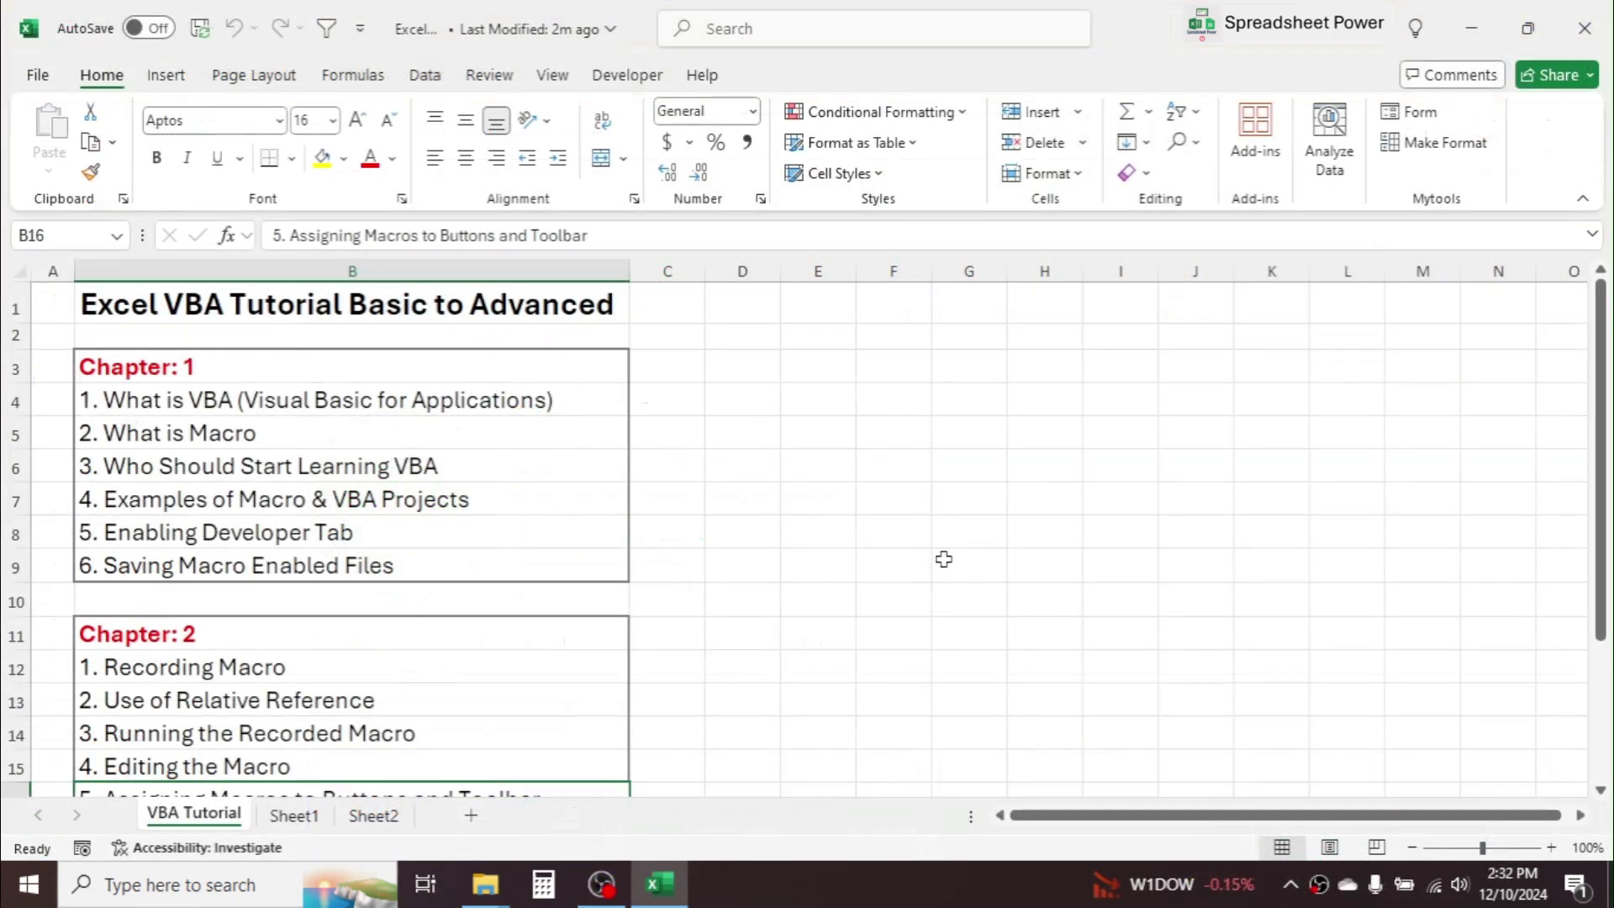
left_click(742, 335)
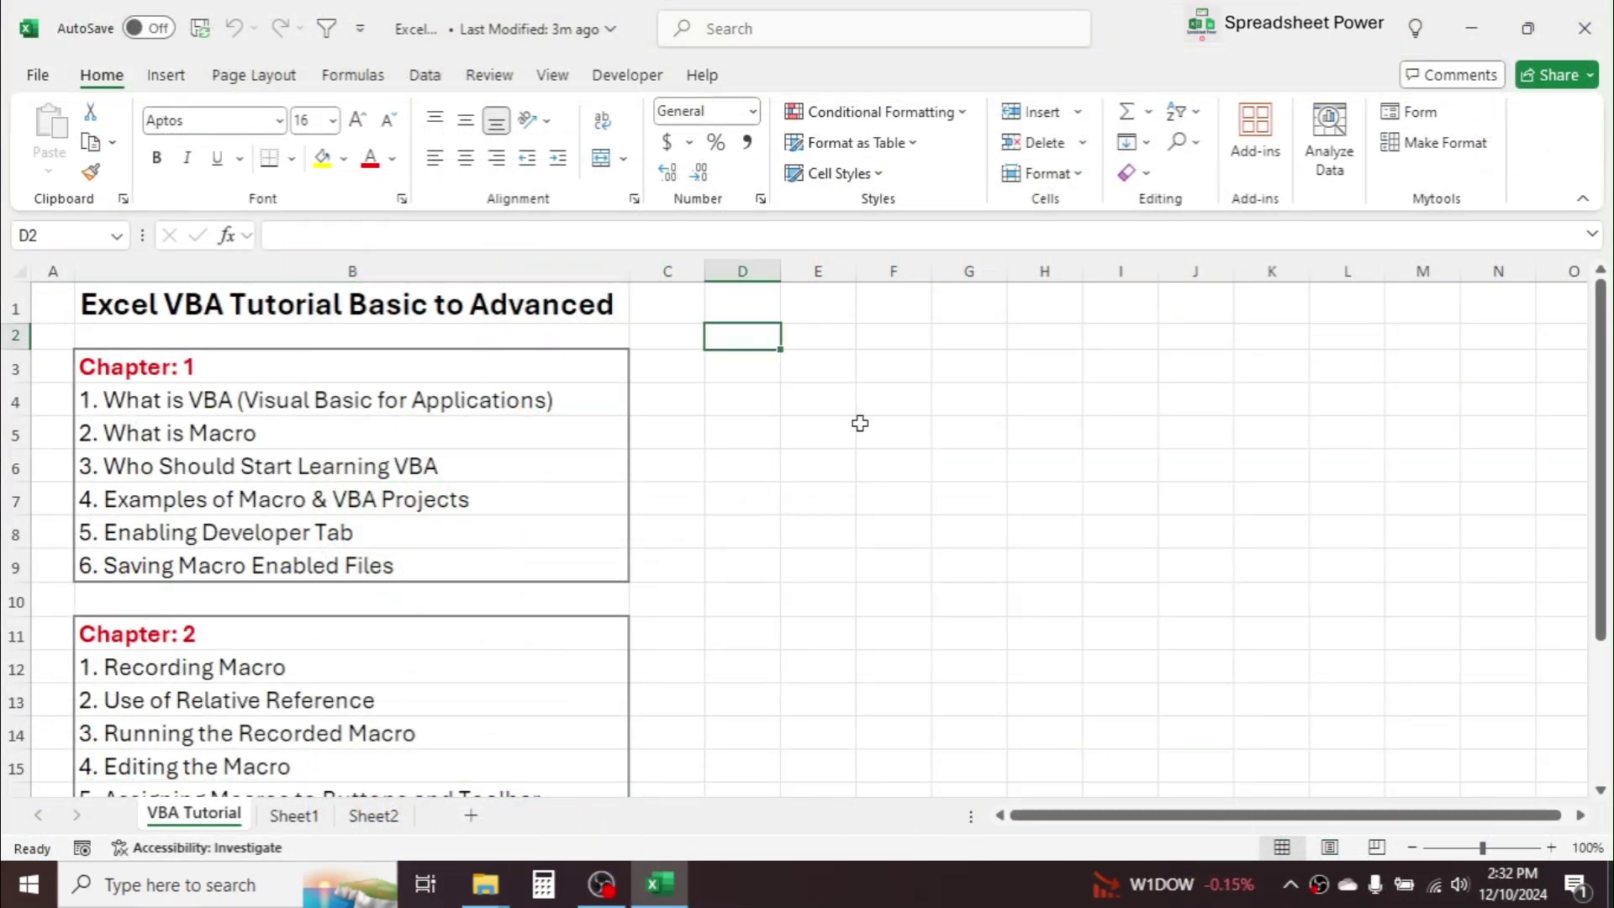